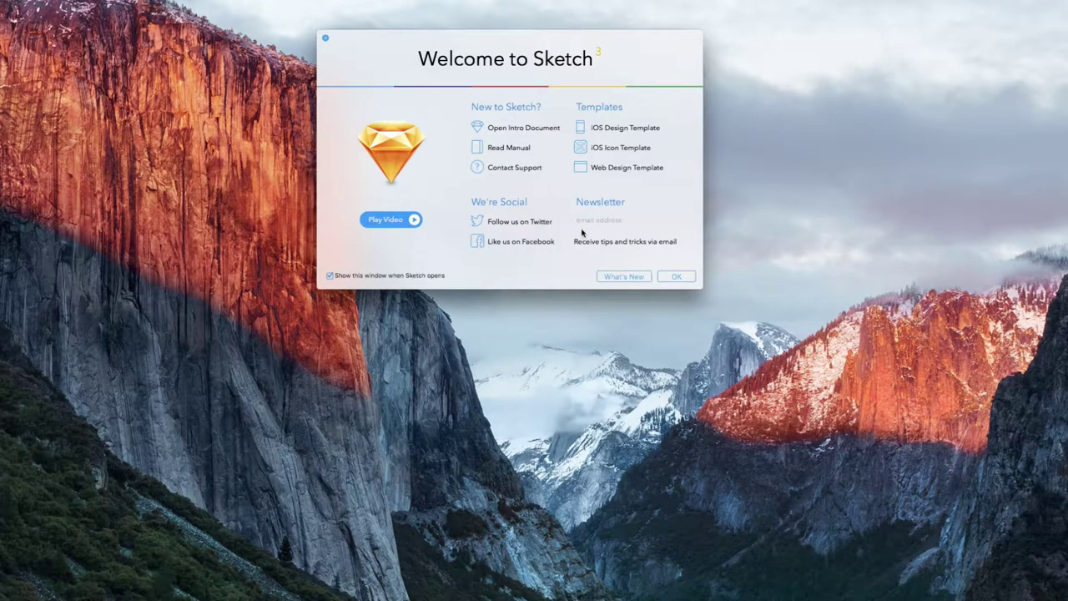
- Dismiss the welcome window and draw a rectangle about 625 × 434 near the middle of the canvas
{"action": "left_click", "coordinate": [670, 278]}
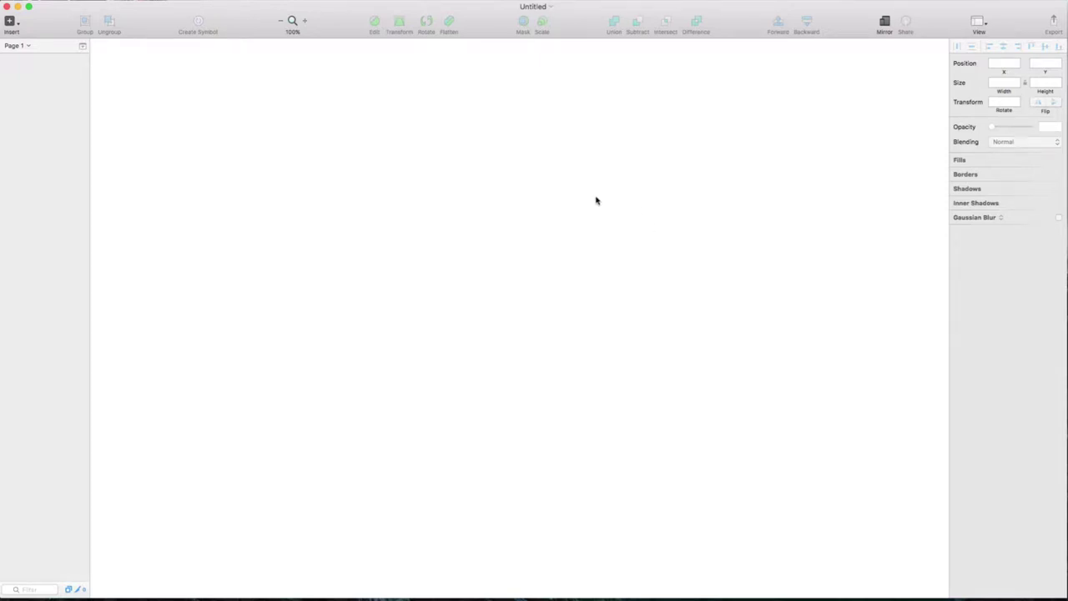
{"action": "key", "text": "r"}
{"action": "left_click_drag", "start_coordinate": [348, 160], "coordinate": [679, 362]}
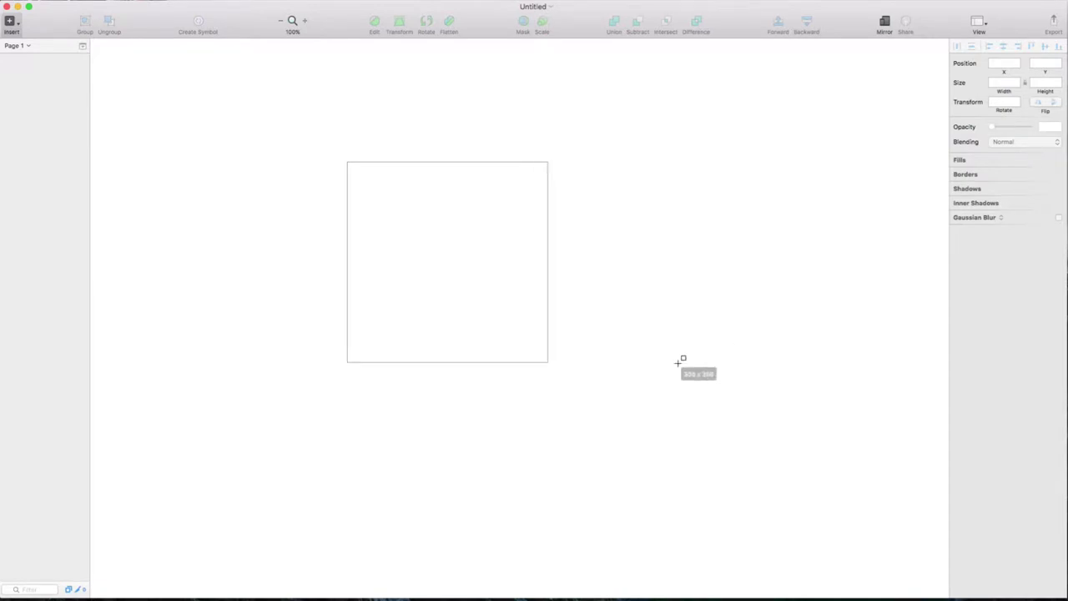
{"action": "mouse_move", "coordinate": [679, 361]}
{"action": "left_mouse_down"}
{"action": "mouse_move", "coordinate": [725, 370]}
{"action": "mouse_move", "coordinate": [660, 299]}
{"action": "mouse_move", "coordinate": [693, 401]}
{"action": "left_mouse_up"}
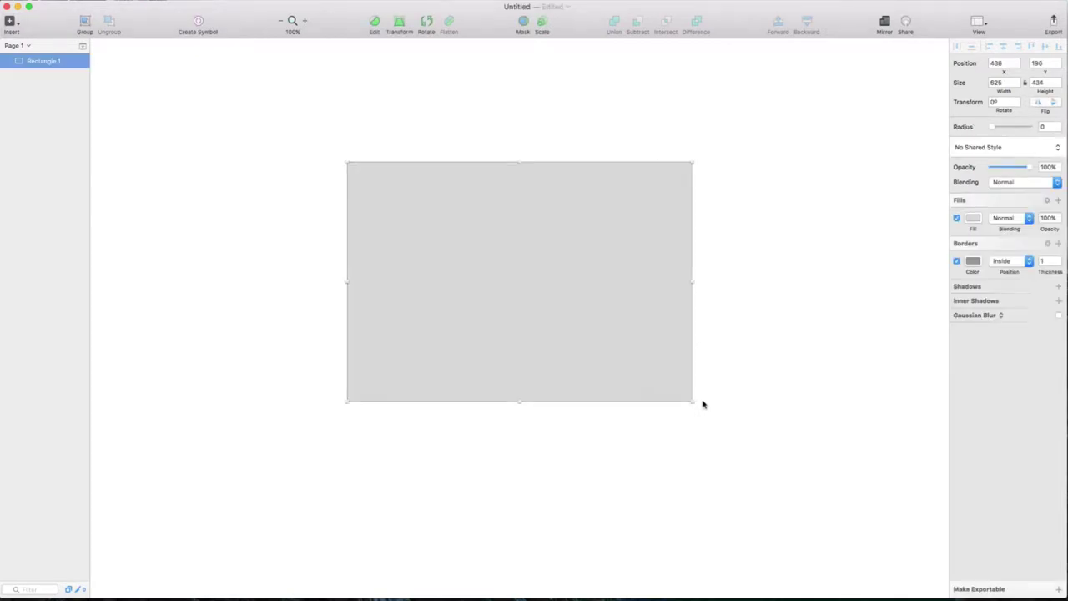
{"action": "left_click", "coordinate": [196, 109]}
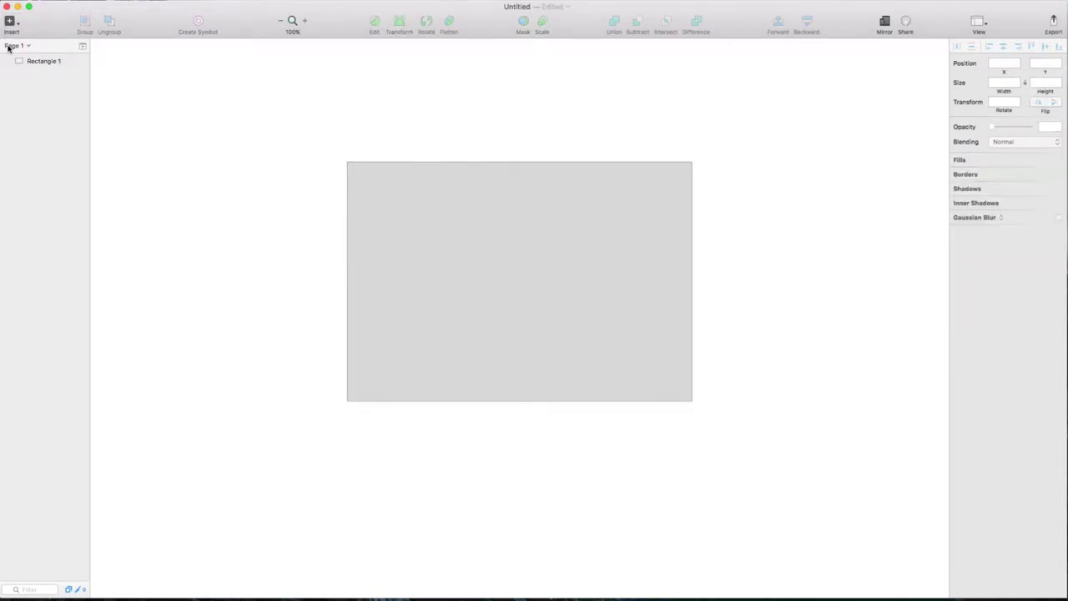
{"action": "left_click", "coordinate": [10, 21]}
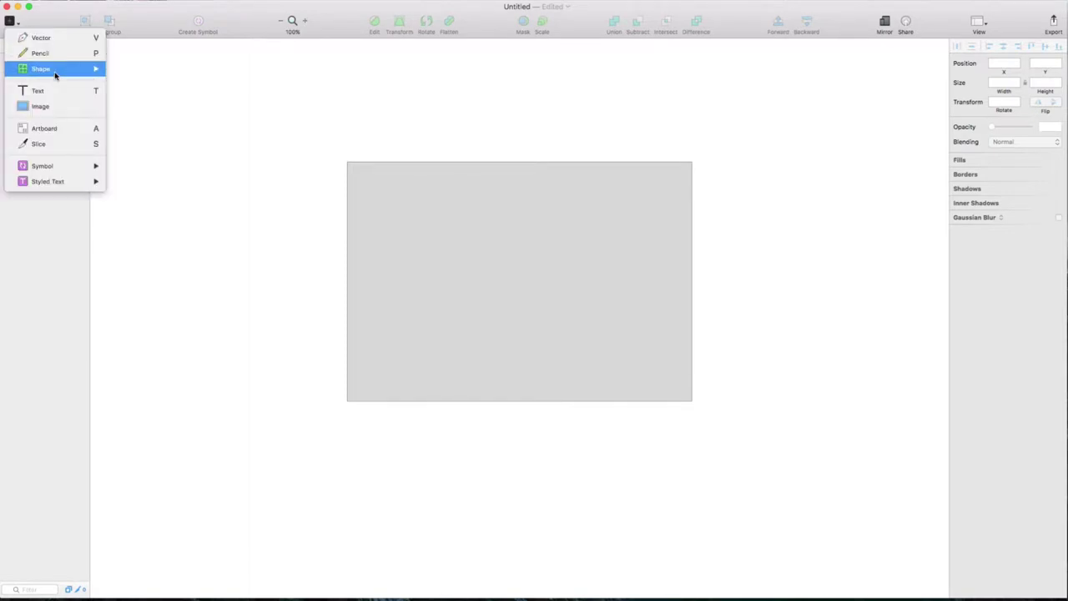
{"action": "mouse_move", "coordinate": [55, 76]}
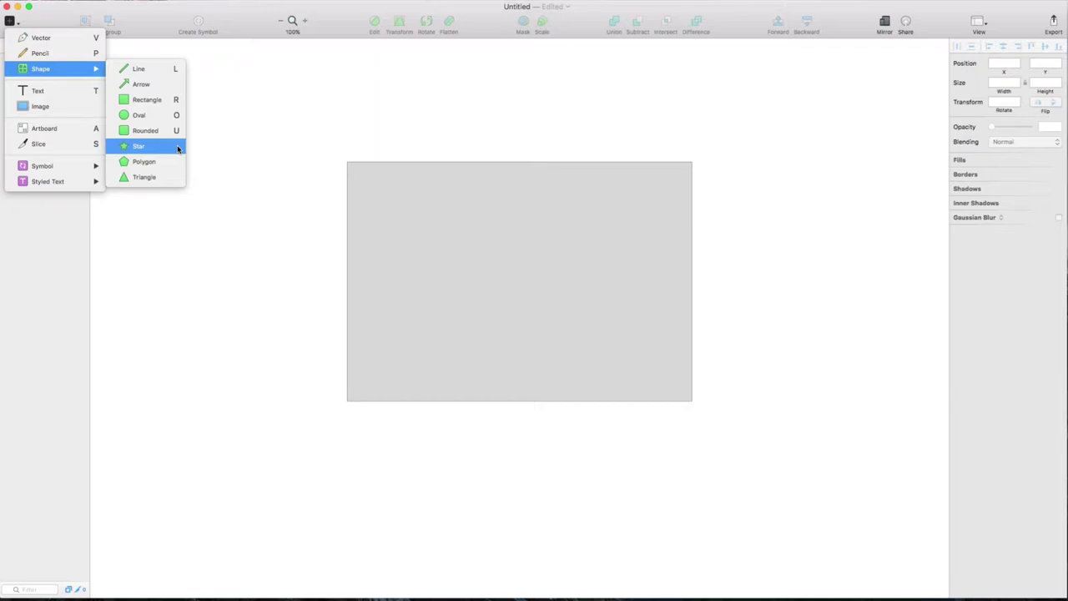
{"action": "left_click", "coordinate": [309, 97]}
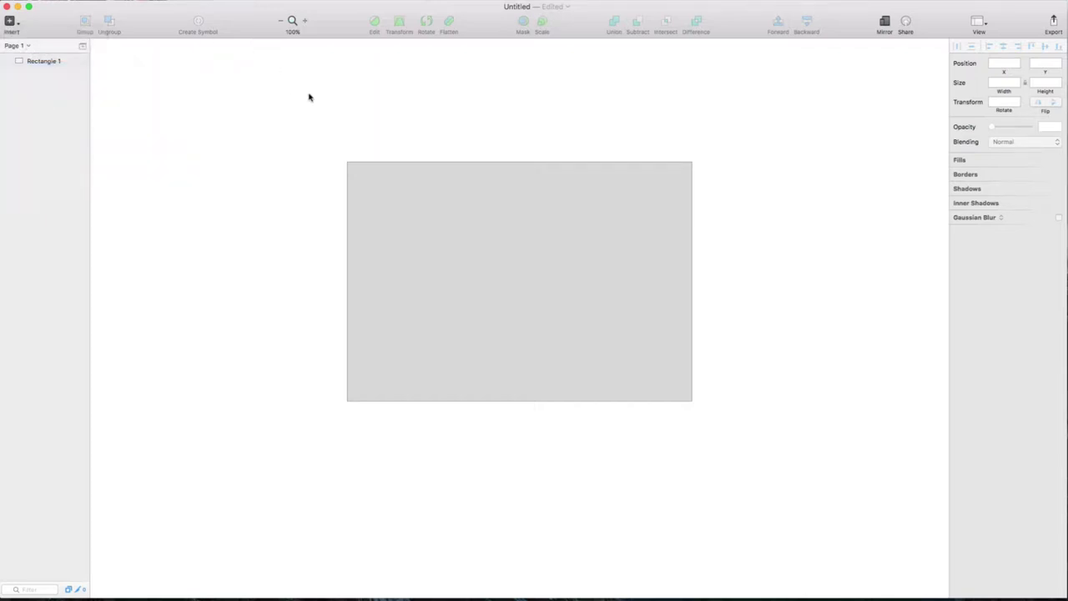
- Set the rectangle's width to 500 and its height to 300
{"action": "left_click", "coordinate": [425, 210]}
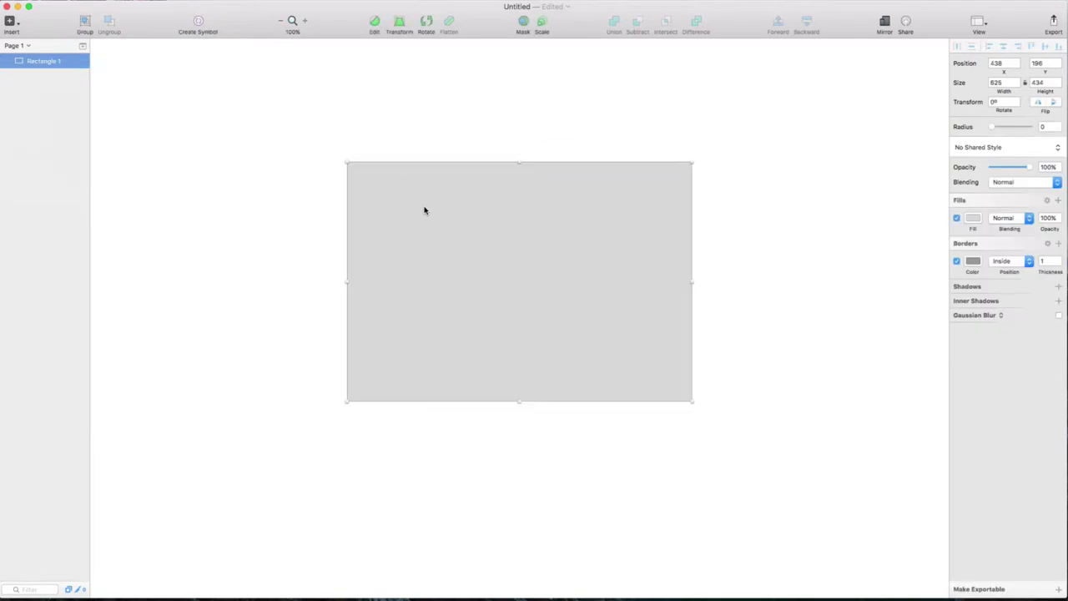
{"action": "left_click", "coordinate": [1008, 81]}
{"action": "type", "text": "500"}
{"action": "left_click", "coordinate": [1035, 83]}
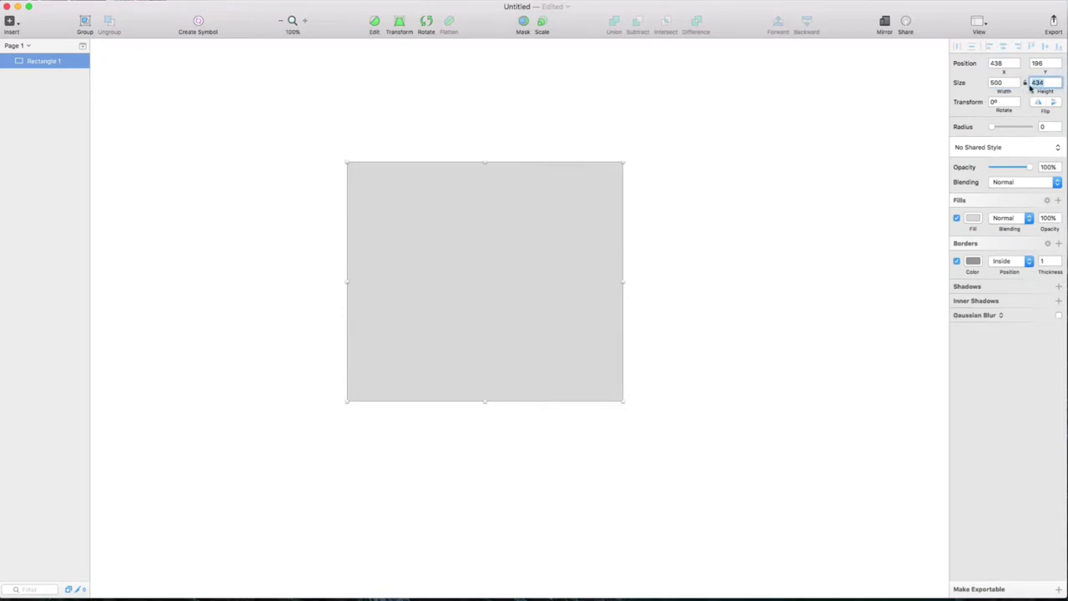
{"action": "type", "text": "300"}
{"action": "key", "text": "Return"}
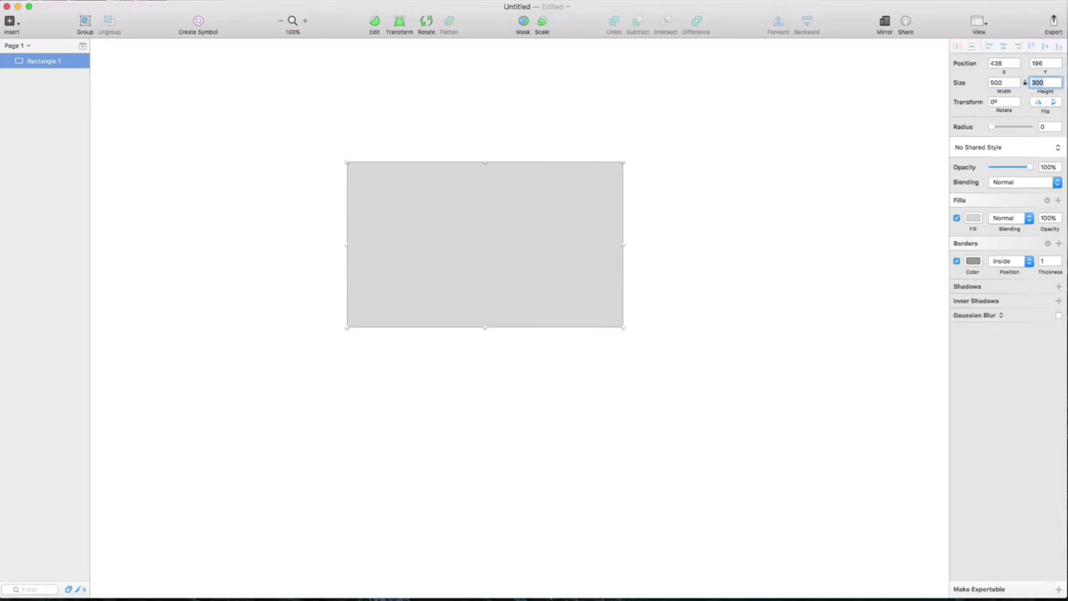
- Turn off the rectangle's border and fill it with the blue global color
{"action": "left_click", "coordinate": [957, 261]}
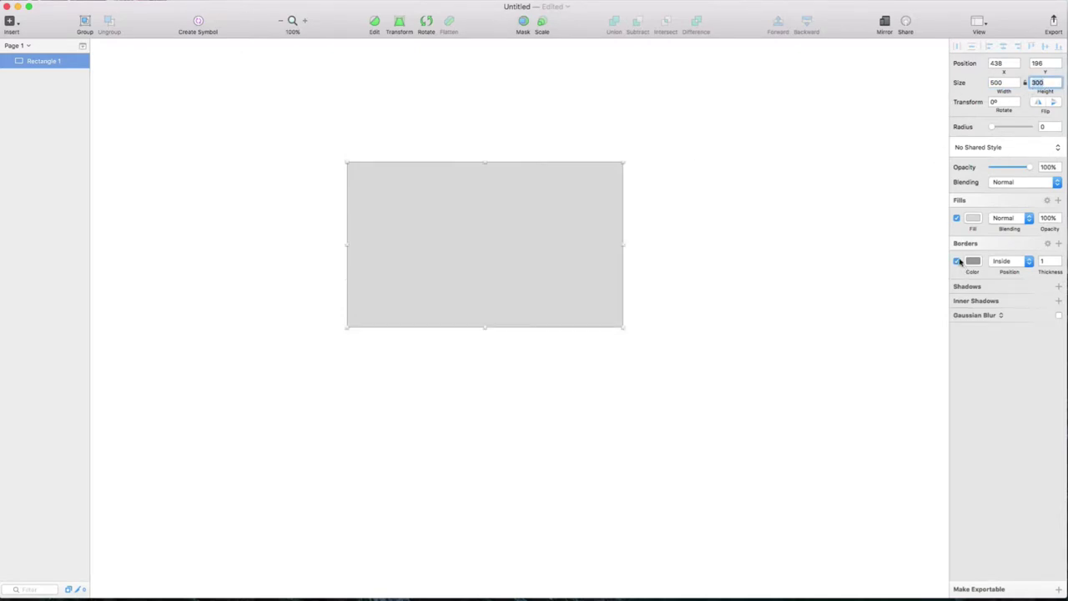
{"action": "left_click", "coordinate": [973, 218]}
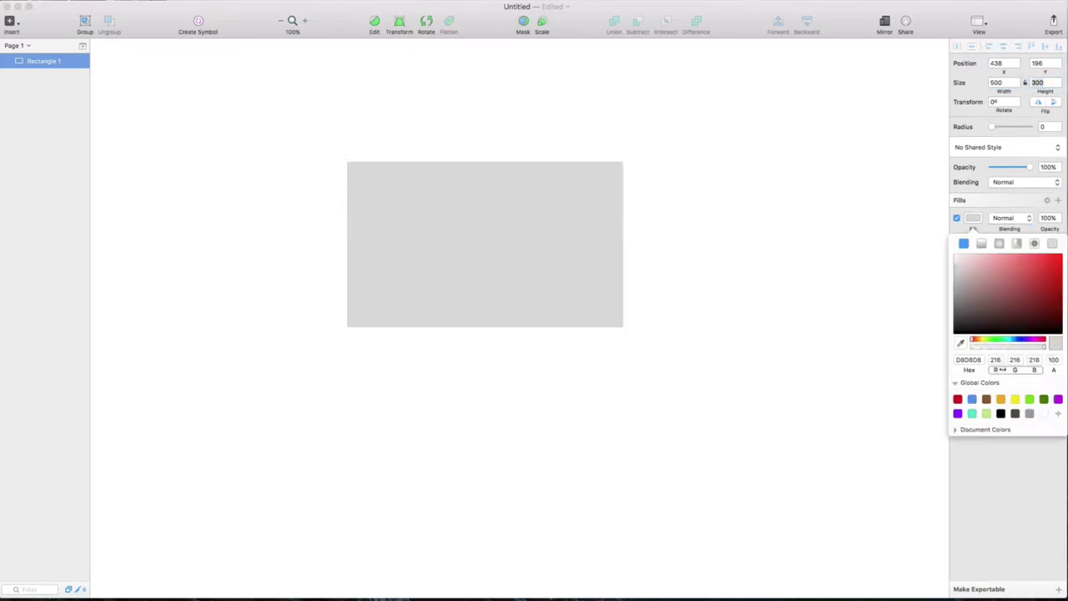
{"action": "left_click", "coordinate": [1058, 400]}
{"action": "left_click", "coordinate": [972, 414]}
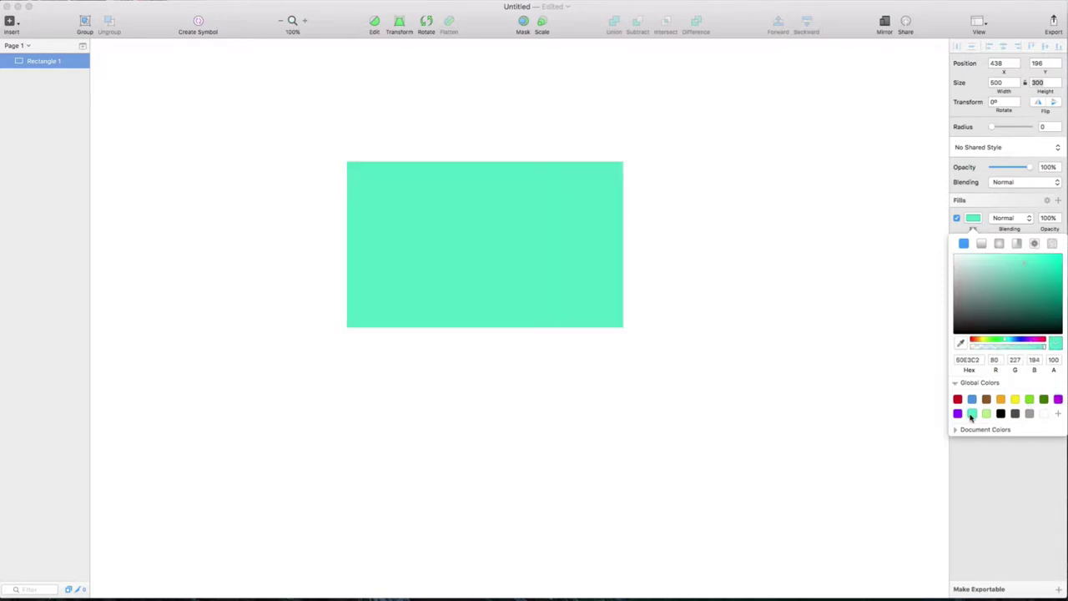
{"action": "left_click", "coordinate": [972, 400]}
{"action": "left_click", "coordinate": [778, 272]}
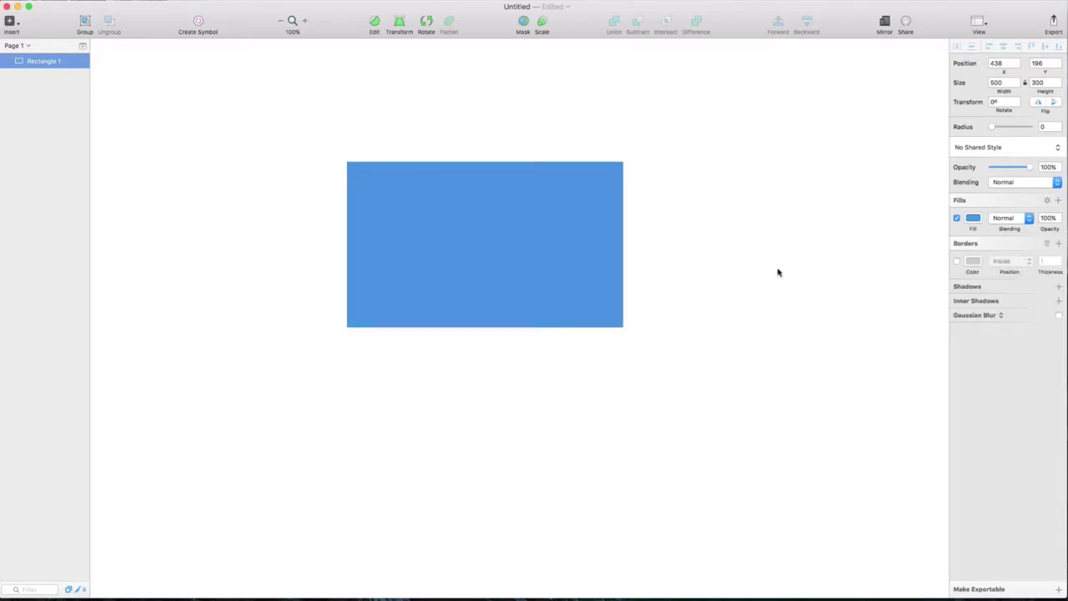
- Move the blue rectangle to about X 189, Y 161 and resize it to about 411 × 240
{"action": "left_click_drag", "start_coordinate": [575, 238], "coordinate": [436, 220]}
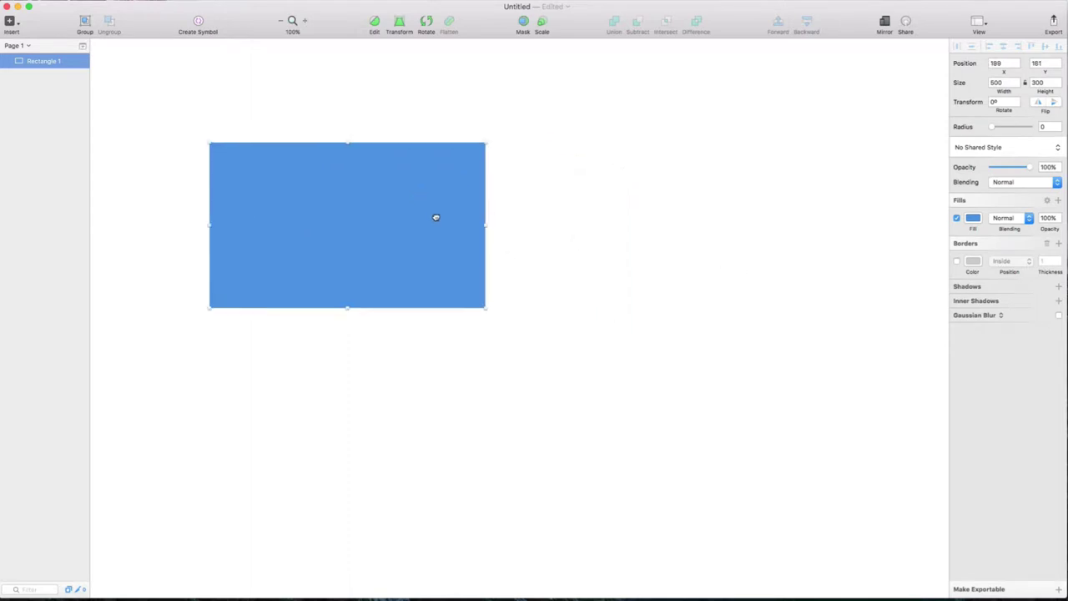
{"action": "left_click_drag", "start_coordinate": [485, 308], "coordinate": [436, 278]}
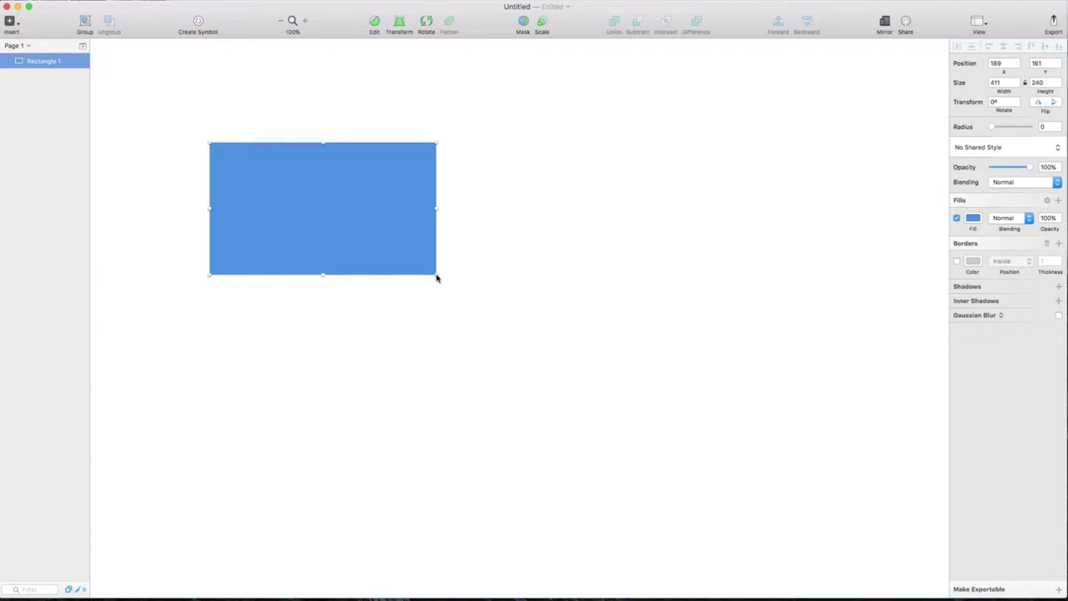
{"action": "left_click", "coordinate": [495, 231]}
{"action": "left_click", "coordinate": [384, 190]}
{"action": "left_click", "coordinate": [486, 191]}
{"action": "left_click", "coordinate": [384, 191]}
- Draw a diagonal line about 464 long beside the blue rectangle, sloping down and away from it
{"action": "left_click", "coordinate": [11, 22]}
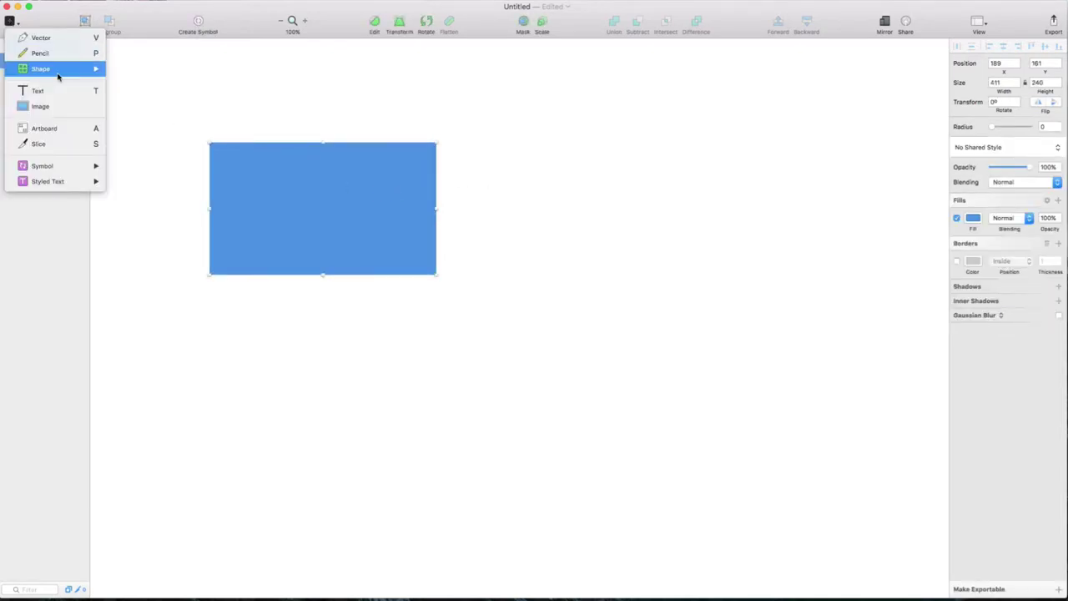
{"action": "mouse_move", "coordinate": [59, 70]}
{"action": "left_click", "coordinate": [125, 74]}
{"action": "left_click_drag", "start_coordinate": [470, 112], "coordinate": [612, 326]}
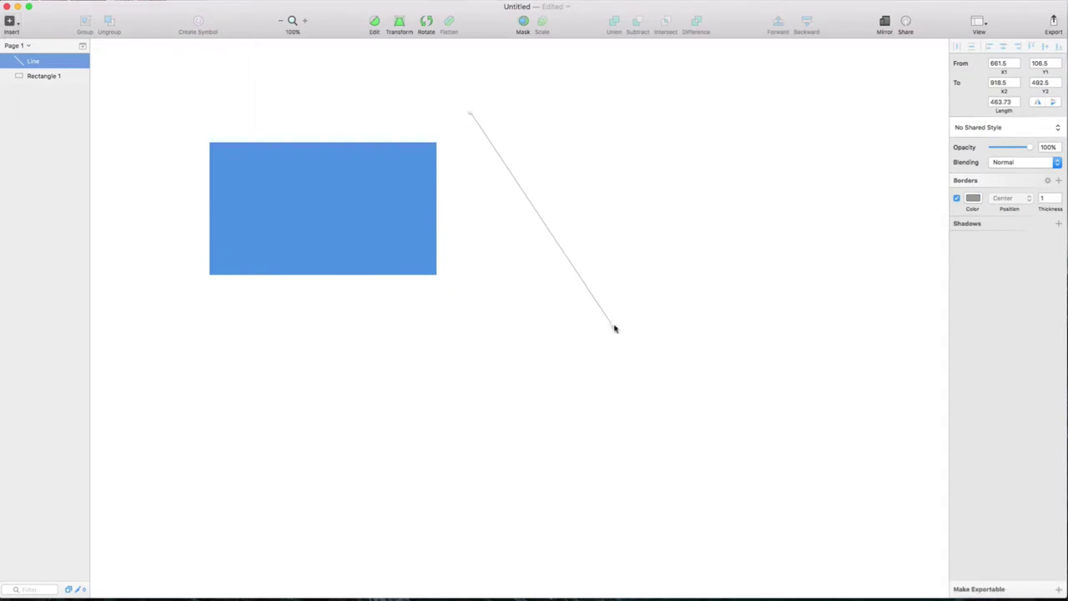
- Set the diagonal line's border thickness to 7 and leave it without a shadow
{"action": "left_click", "coordinate": [1058, 198]}
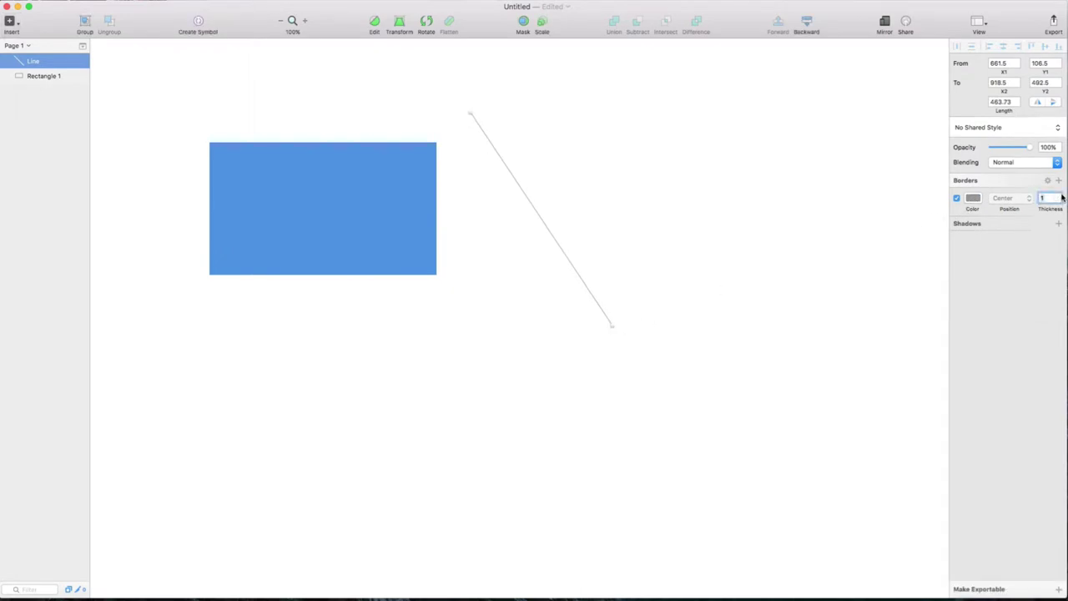
{"action": "left_click", "coordinate": [1037, 225]}
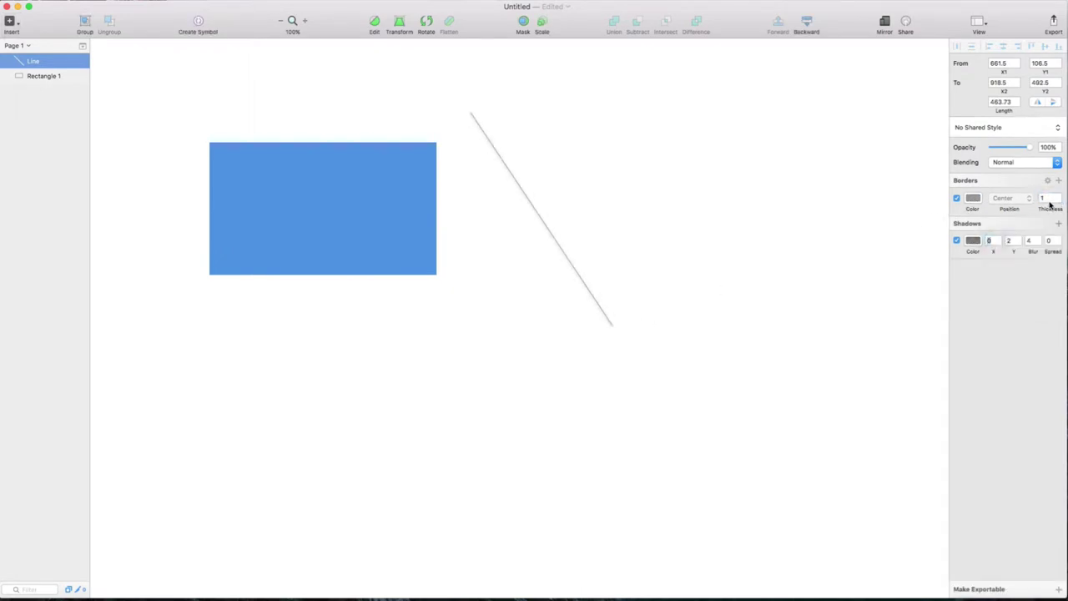
{"action": "left_click", "coordinate": [1058, 198]}
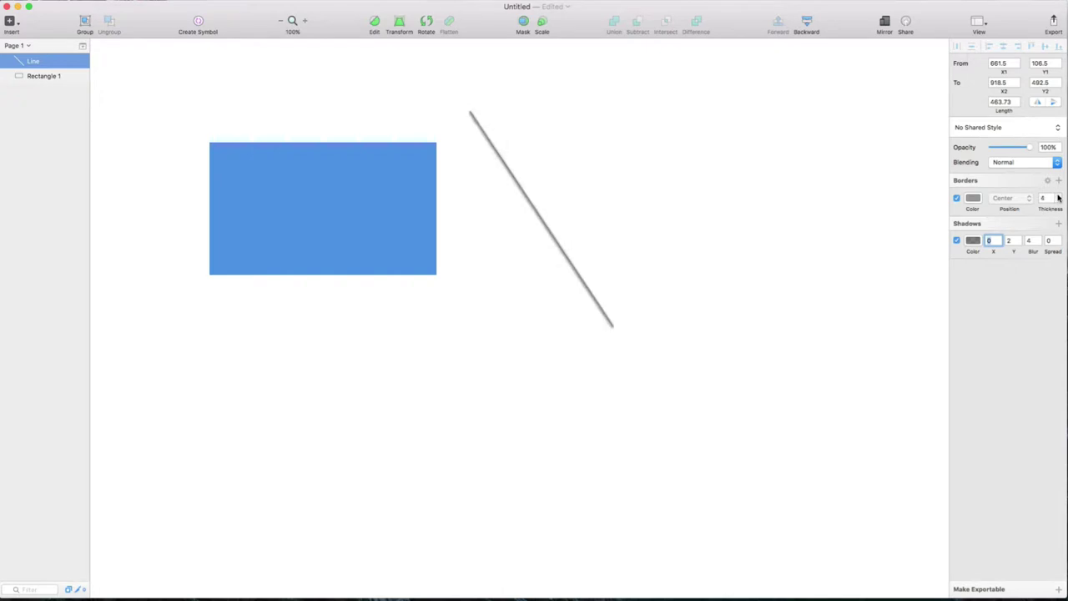
{"action": "left_click", "coordinate": [956, 240]}
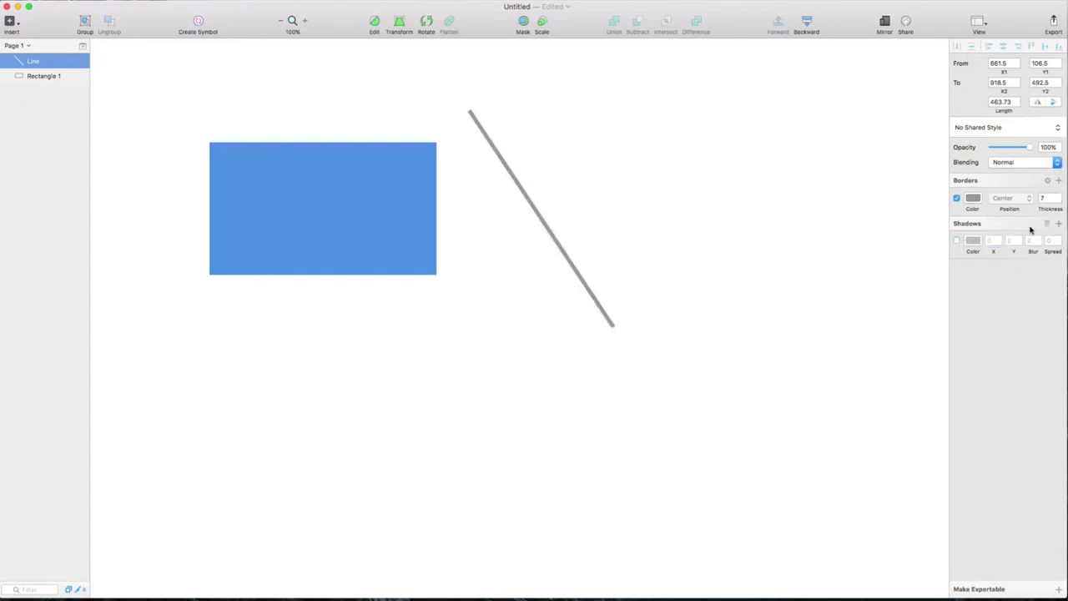
{"action": "left_click", "coordinate": [1048, 223]}
- Color the diagonal line with the red global color and deselect it
{"action": "left_click", "coordinate": [973, 200]}
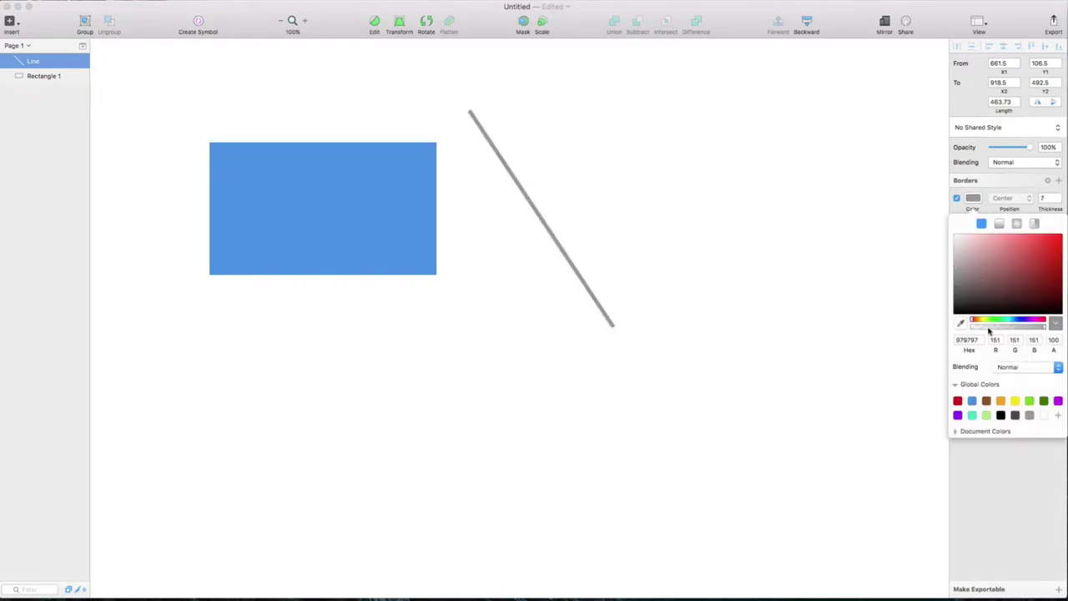
{"action": "left_click", "coordinate": [958, 401]}
{"action": "left_click", "coordinate": [693, 237]}
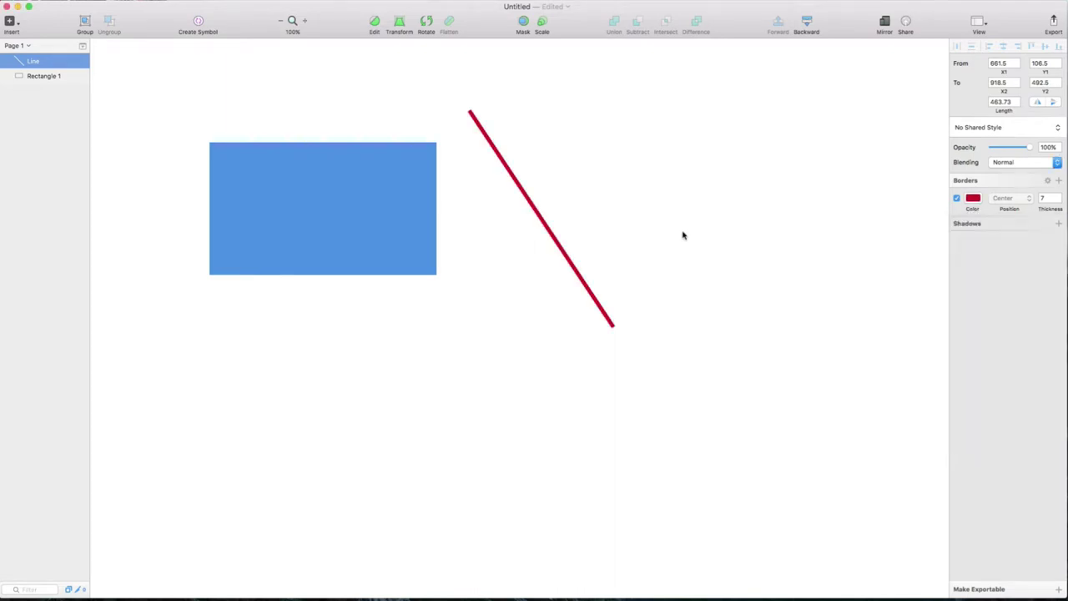
{"action": "left_click", "coordinate": [664, 237]}
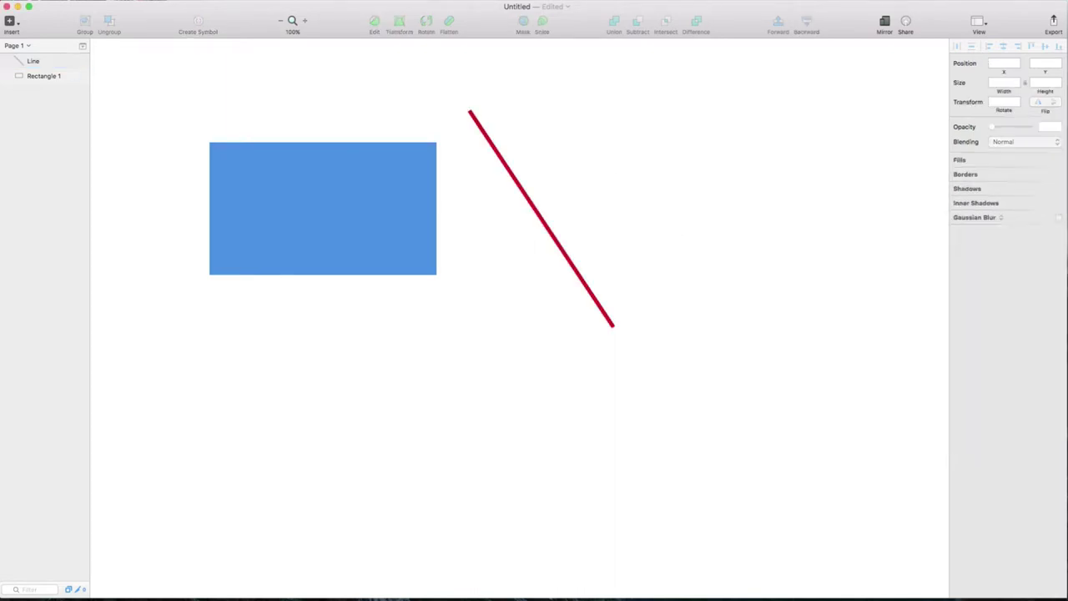
- Draw an arrow about 418 long that crosses the red line and points up and away from the rectangle
{"action": "left_click", "coordinate": [11, 20]}
{"action": "mouse_move", "coordinate": [55, 68]}
{"action": "left_click", "coordinate": [134, 84]}
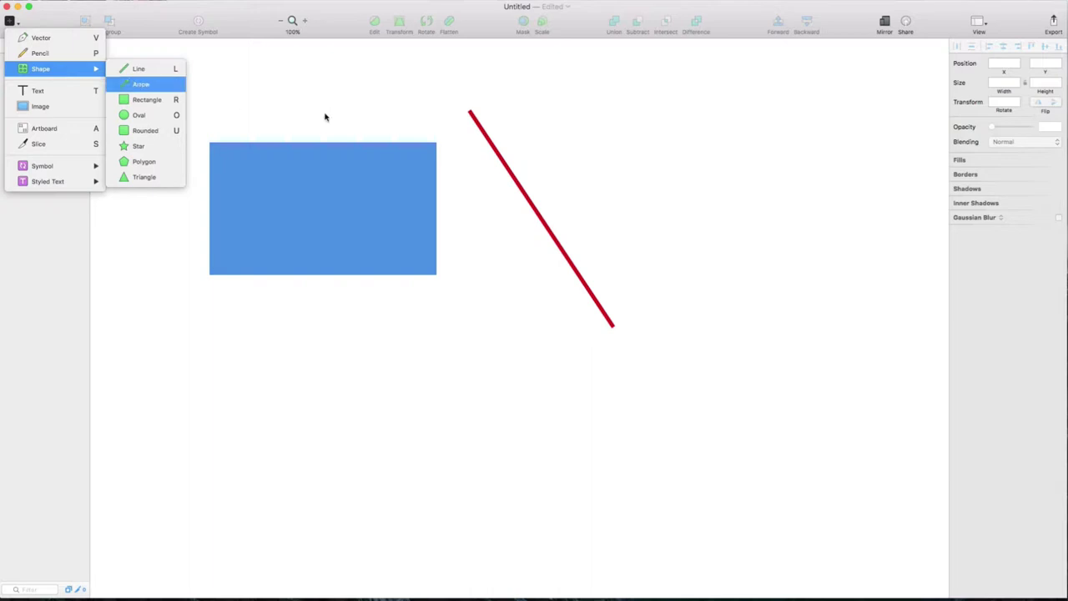
{"action": "left_click_drag", "start_coordinate": [491, 305], "coordinate": [672, 162]}
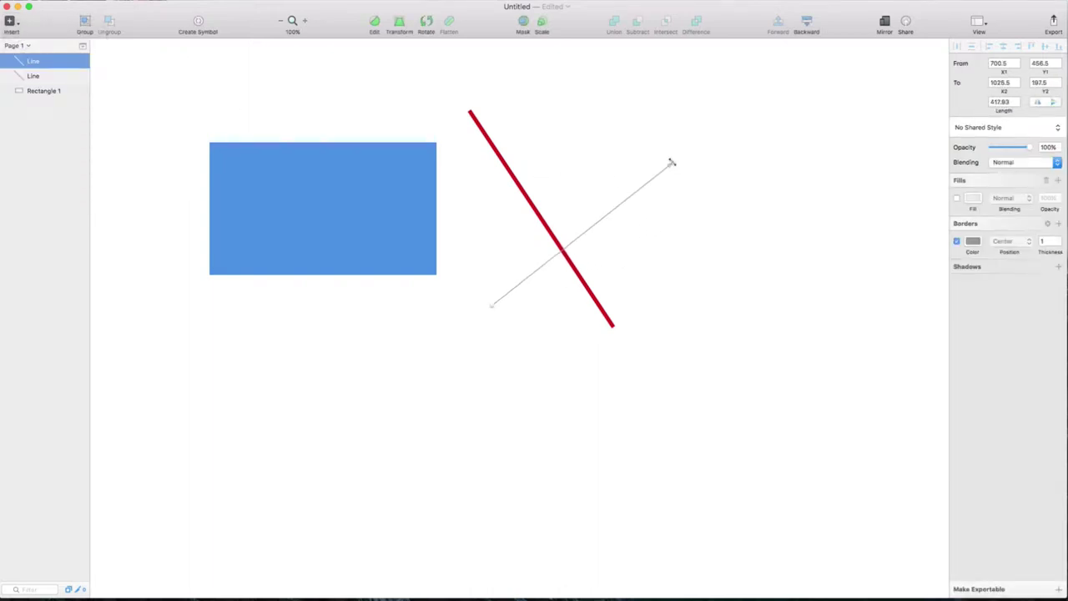
{"action": "left_click", "coordinate": [697, 187]}
{"action": "left_click", "coordinate": [670, 166]}
- Enable the arrow's fill and set both its fill and its border to orange F5A623
{"action": "left_click", "coordinate": [958, 201]}
{"action": "left_click", "coordinate": [973, 200]}
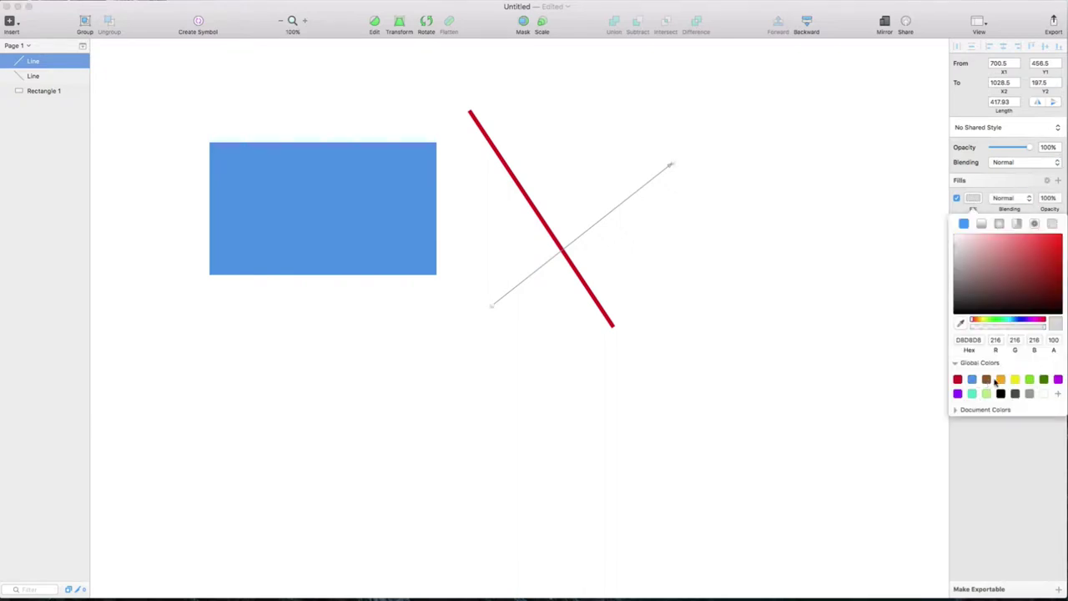
{"action": "left_click", "coordinate": [997, 382]}
{"action": "left_click", "coordinate": [987, 196]}
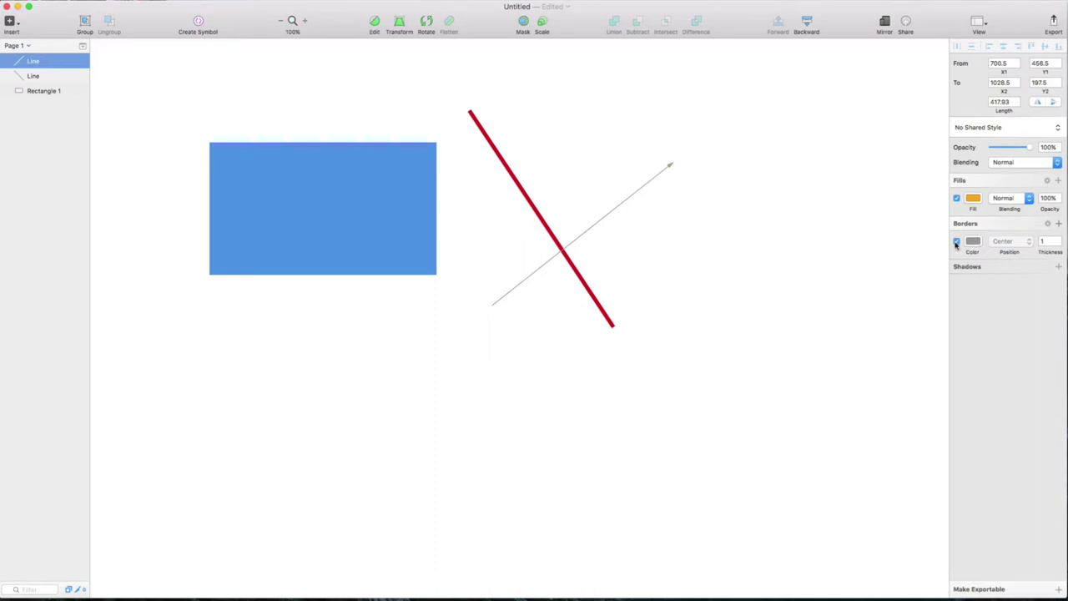
{"action": "left_click", "coordinate": [956, 242]}
{"action": "left_click", "coordinate": [957, 242]}
{"action": "left_click", "coordinate": [974, 241]}
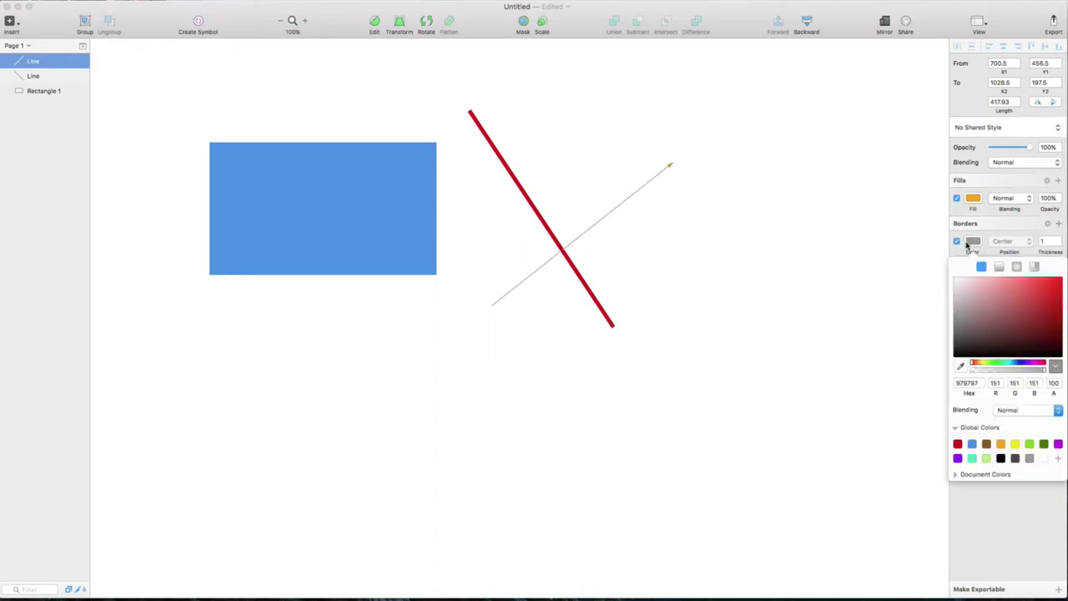
{"action": "left_click", "coordinate": [1001, 444]}
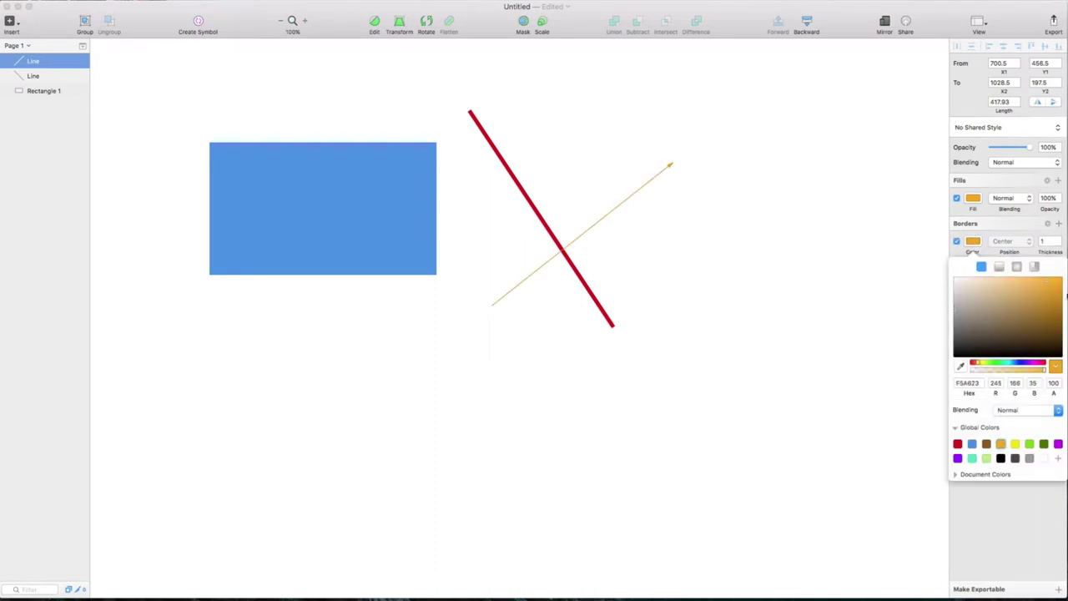
- Increase the orange arrow's border thickness to roughly match the red line, and deselect the arrow
{"action": "left_click", "coordinate": [1060, 238]}
{"action": "left_click", "coordinate": [1061, 239]}
{"action": "left_click", "coordinate": [1060, 239]}
{"action": "left_click", "coordinate": [1060, 238]}
{"action": "left_click", "coordinate": [1060, 239]}
{"action": "left_click", "coordinate": [1060, 239]}
{"action": "left_click", "coordinate": [780, 203]}
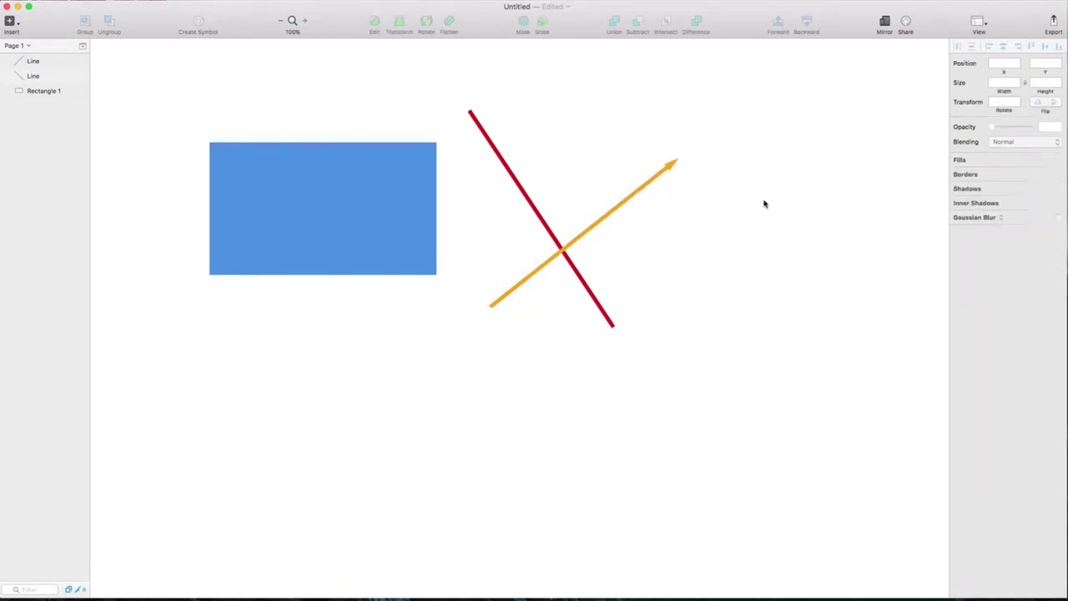
- Draw an oval about 327 by 321 and place it in the empty area below the blue rectangle
{"action": "left_click", "coordinate": [13, 23]}
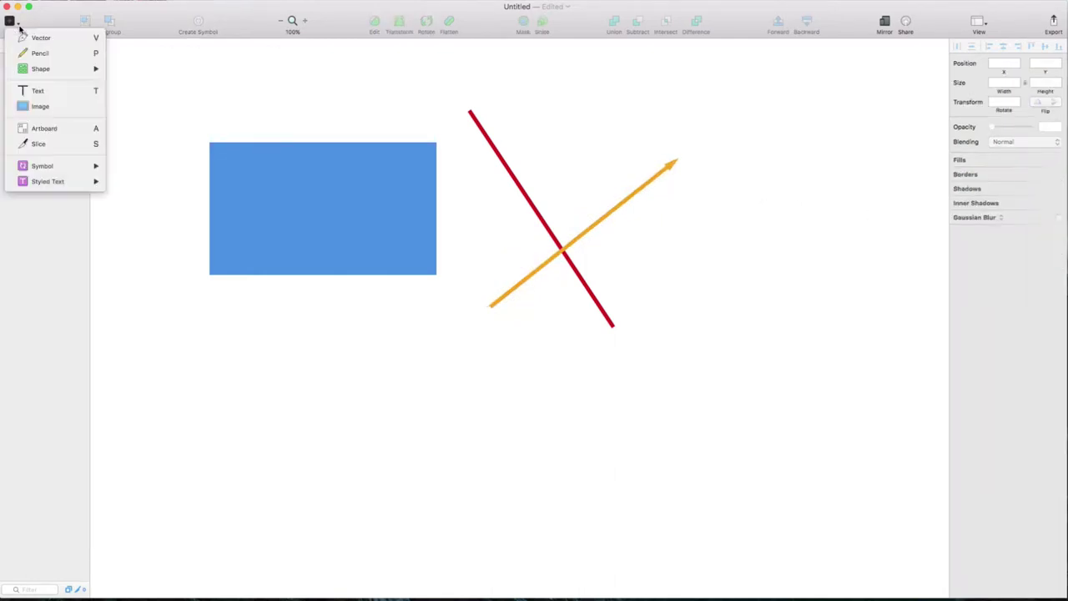
{"action": "mouse_move", "coordinate": [60, 76]}
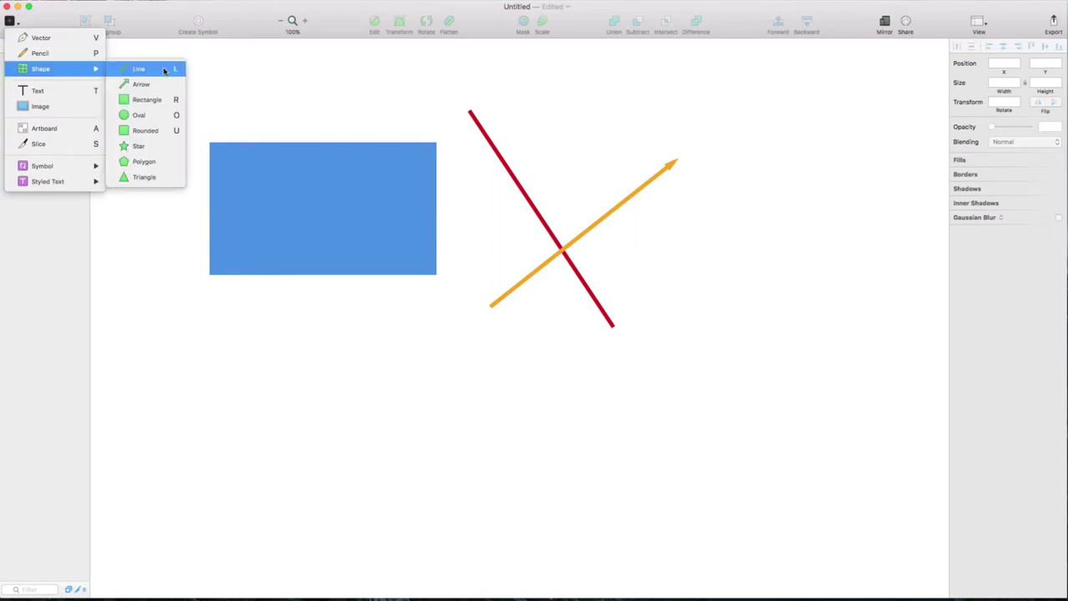
{"action": "left_click", "coordinate": [167, 119]}
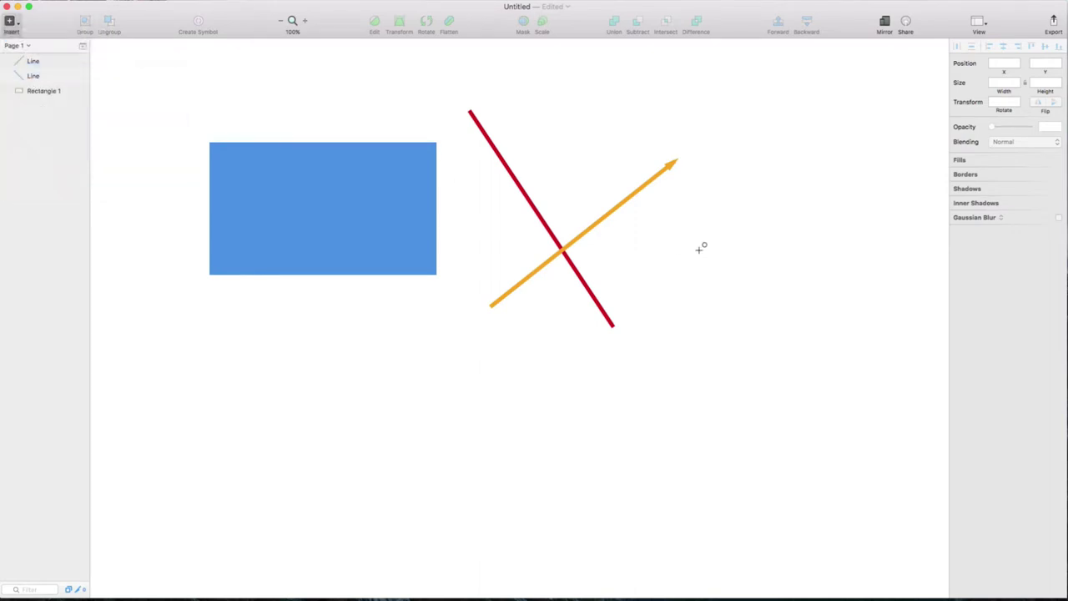
{"action": "left_click_drag", "start_coordinate": [711, 198], "coordinate": [893, 372]}
{"action": "left_click_drag", "start_coordinate": [827, 295], "coordinate": [381, 416]}
- Turn off the oval's border and fill it with the bright green global color
{"action": "left_click", "coordinate": [957, 242]}
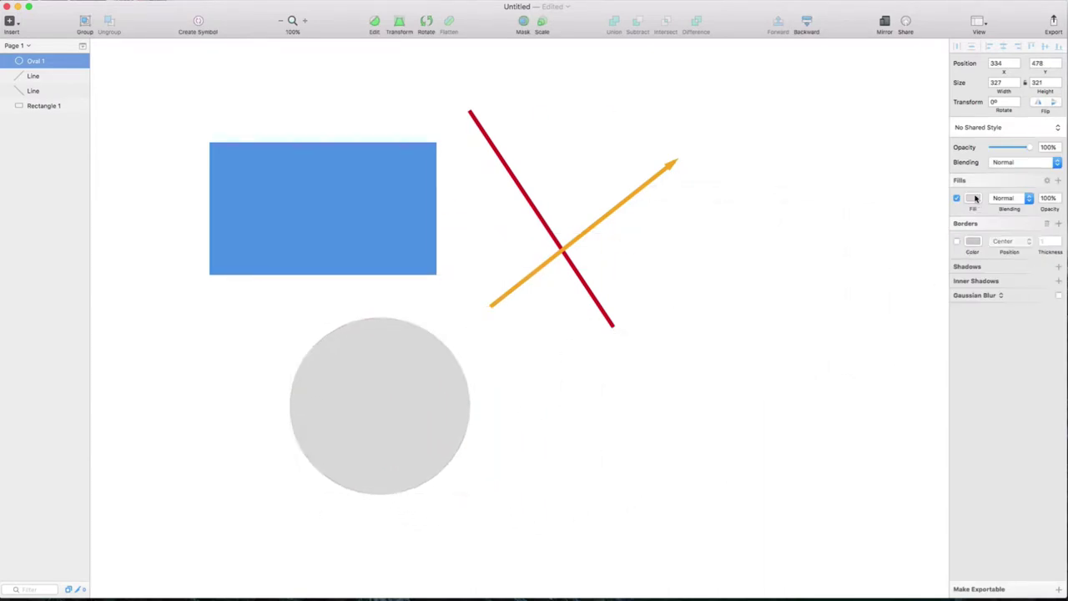
{"action": "left_click", "coordinate": [974, 198]}
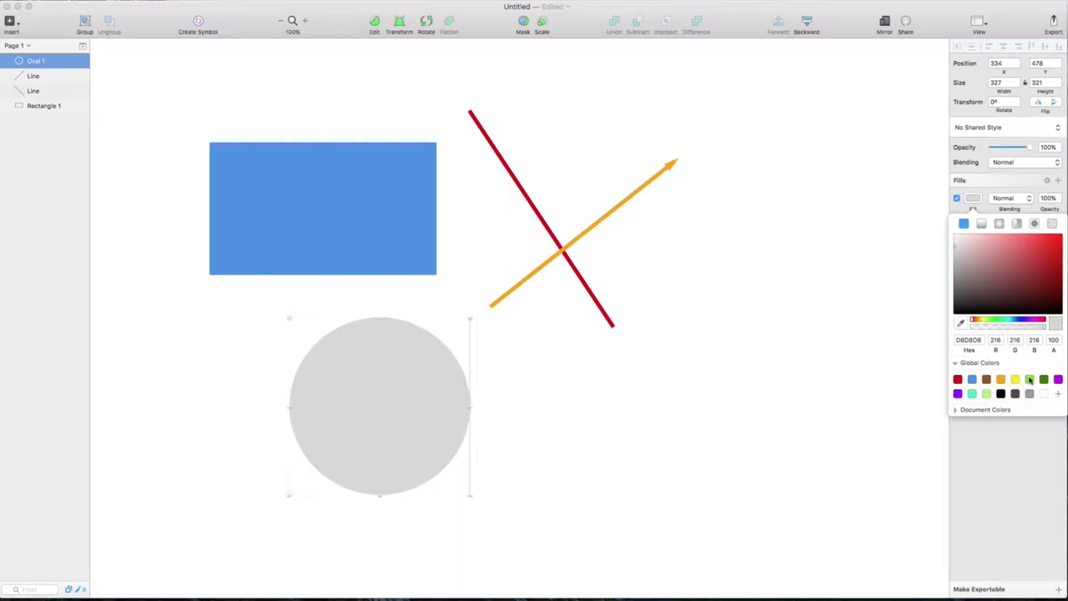
{"action": "left_click", "coordinate": [1029, 380]}
{"action": "left_click", "coordinate": [696, 389]}
- Shift the green oval below the arrow's tail and set its width to 321 to make it a perfect circle
{"action": "left_click_drag", "start_coordinate": [445, 393], "coordinate": [559, 389]}
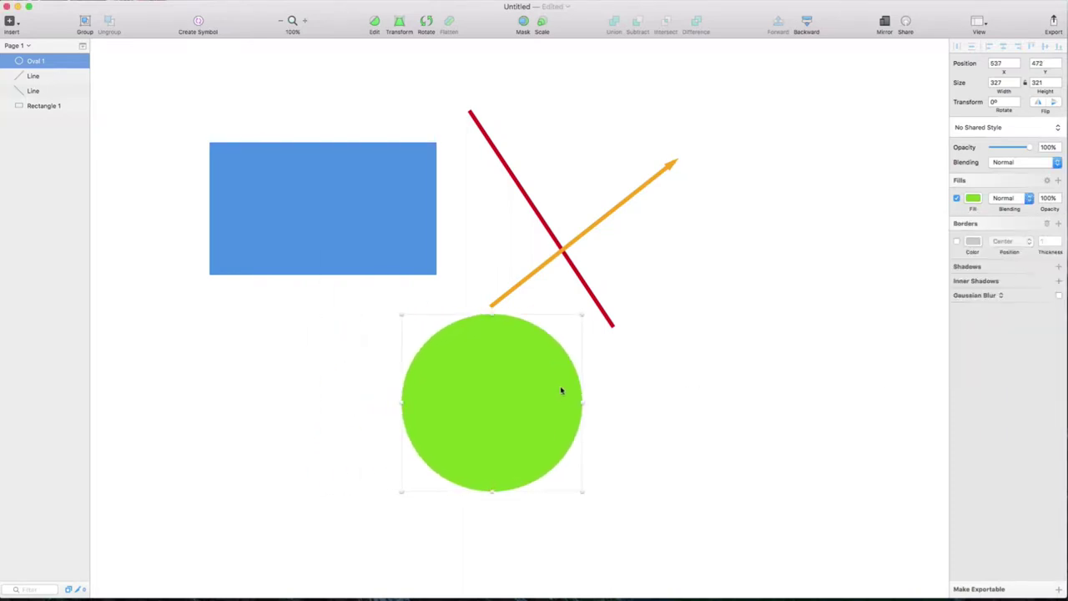
{"action": "left_click_drag", "start_coordinate": [558, 399], "coordinate": [557, 407]}
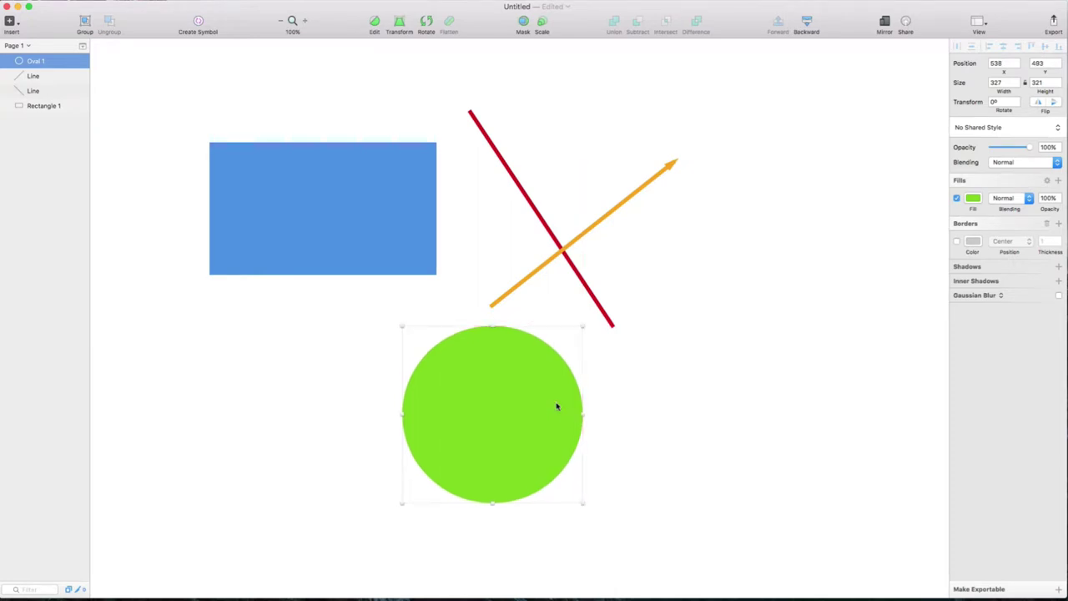
{"action": "left_click", "coordinate": [1006, 82]}
{"action": "key", "text": "BackSpace"}
{"action": "type", "text": "1"}
{"action": "key", "text": "Return"}
- Resize the green circle to about 277 by 277 and place it centered below the arrow's tail
{"action": "left_click_drag", "start_coordinate": [494, 394], "coordinate": [415, 374]}
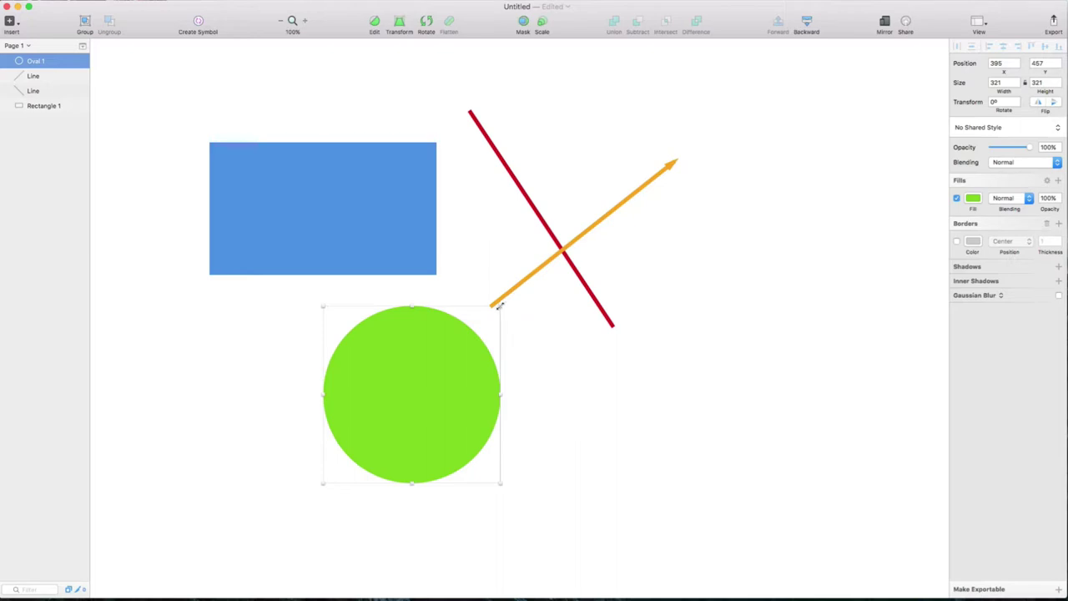
{"action": "mouse_move", "coordinate": [499, 306]}
{"action": "left_mouse_down"}
{"action": "mouse_move", "coordinate": [454, 381]}
{"action": "mouse_move", "coordinate": [775, 180]}
{"action": "mouse_move", "coordinate": [875, 81]}
{"action": "mouse_move", "coordinate": [606, 398]}
{"action": "mouse_move", "coordinate": [665, 360]}
{"action": "mouse_move", "coordinate": [838, 189]}
{"action": "mouse_move", "coordinate": [762, 228]}
{"action": "mouse_move", "coordinate": [666, 319]}
{"action": "mouse_move", "coordinate": [504, 303]}
{"action": "left_mouse_up"}
{"action": "left_click_drag", "start_coordinate": [449, 365], "coordinate": [309, 370]}
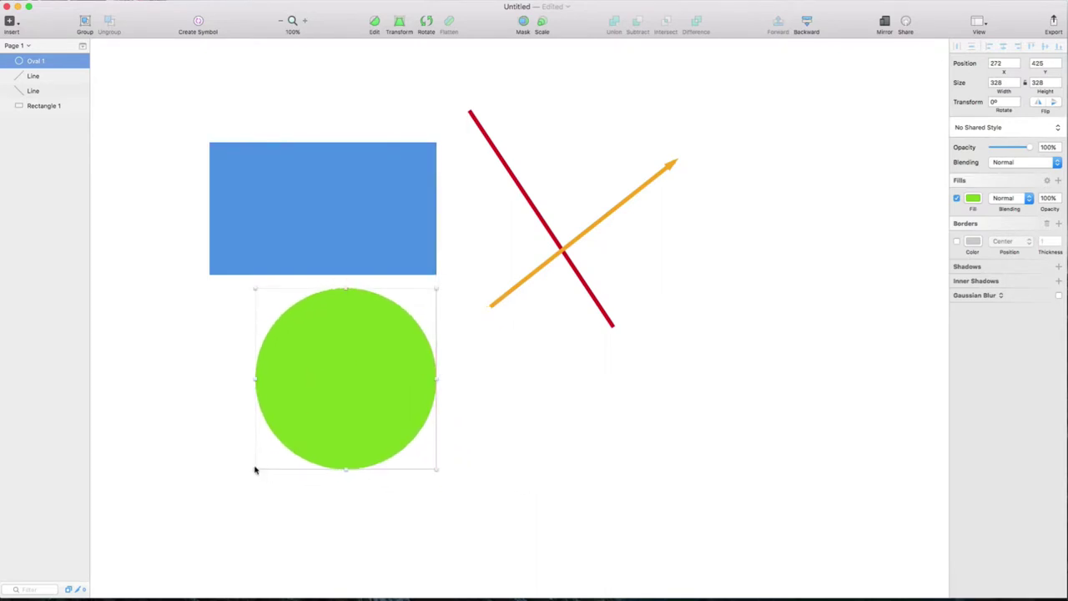
{"action": "left_click_drag", "start_coordinate": [256, 467], "coordinate": [284, 441]}
{"action": "left_click_drag", "start_coordinate": [350, 398], "coordinate": [481, 428]}
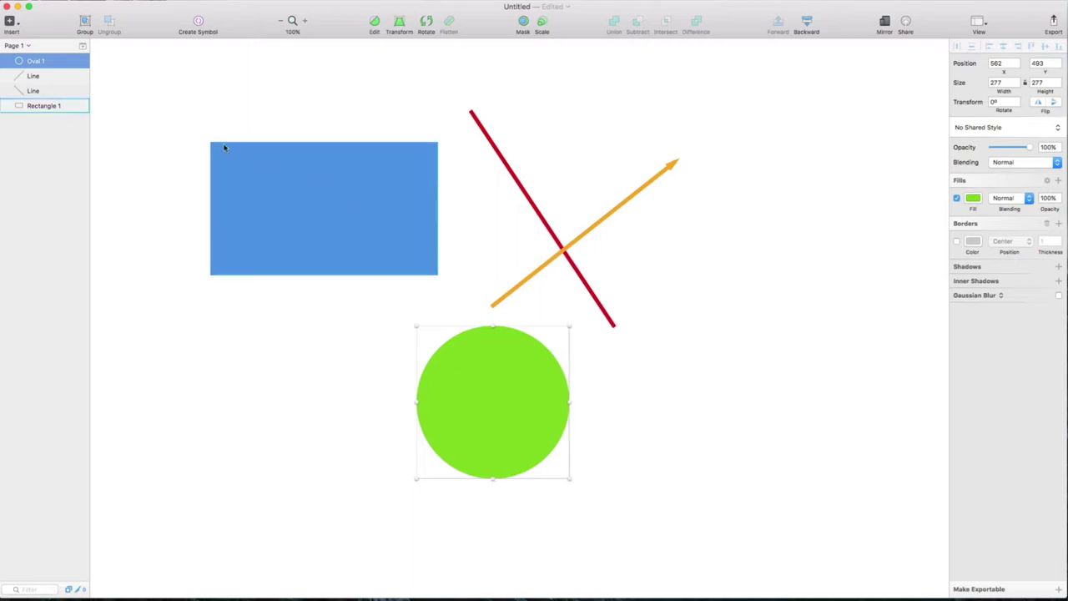
- Draw a rounded rectangle about 405 by 241 on the empty canvas to the right of the crossed lines
{"action": "left_click", "coordinate": [14, 28]}
{"action": "mouse_move", "coordinate": [50, 69]}
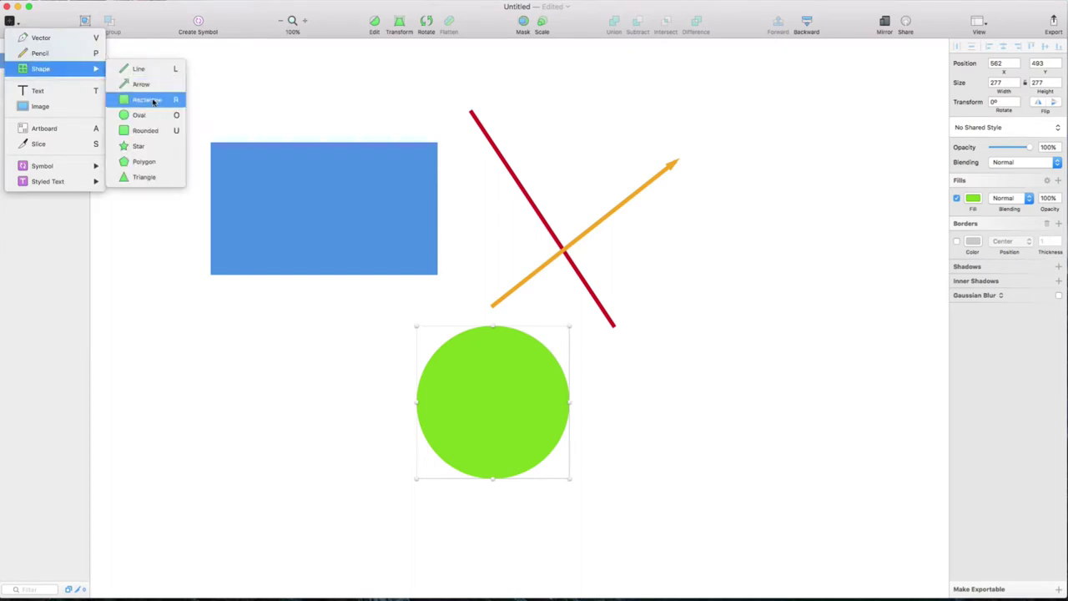
{"action": "left_click_drag", "start_coordinate": [657, 222], "coordinate": [880, 353]}
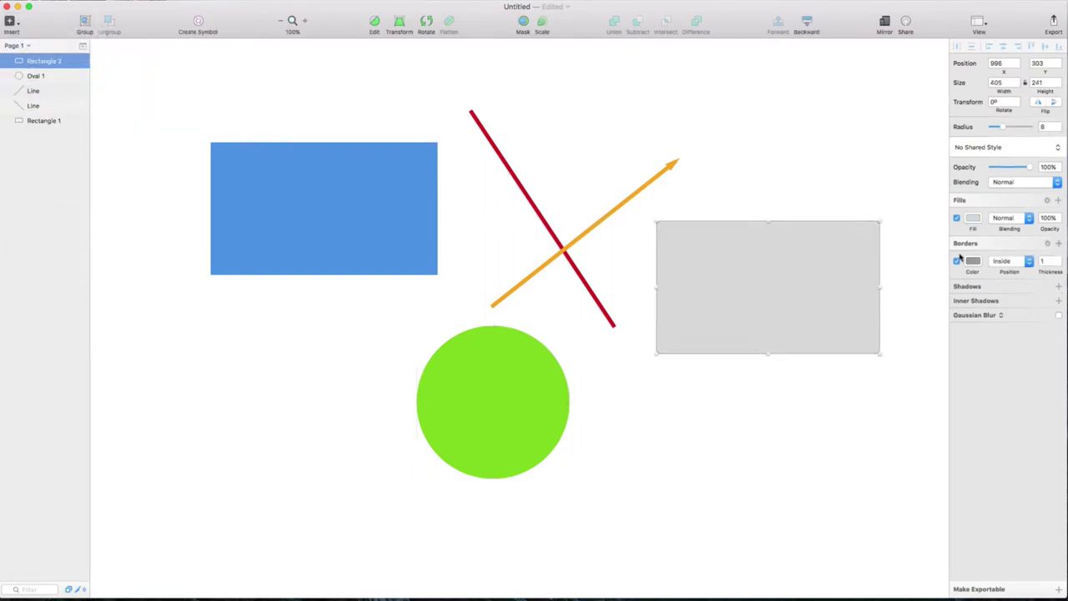
- Style the rounded rectangle with the turquoise global color as fill, no border and a corner radius of 6
{"action": "left_click", "coordinate": [974, 218]}
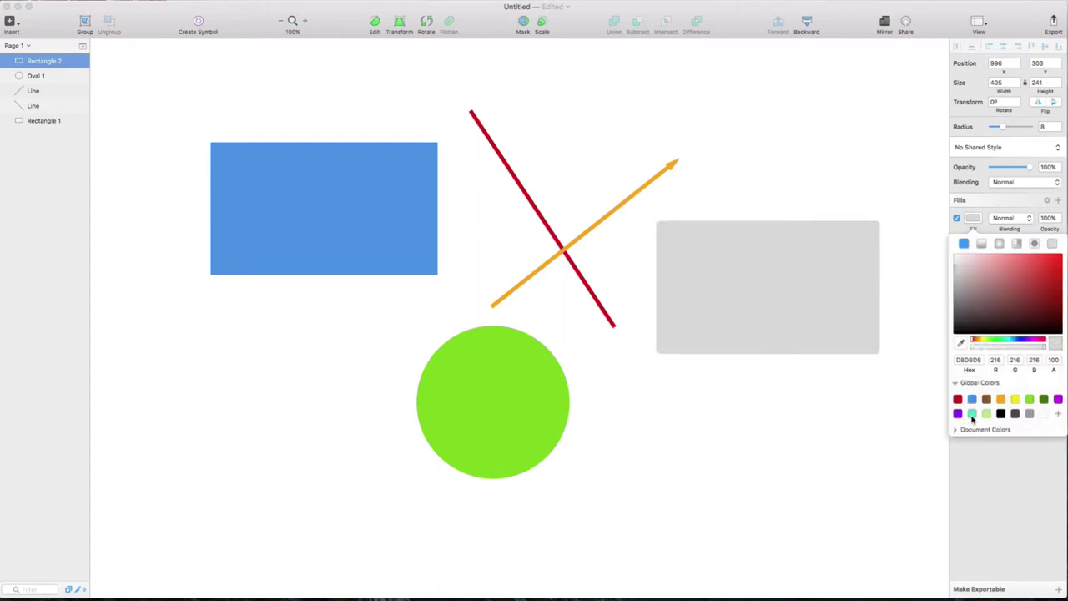
{"action": "left_click", "coordinate": [972, 413]}
{"action": "mouse_move", "coordinate": [1005, 126]}
{"action": "left_mouse_down"}
{"action": "mouse_move", "coordinate": [1027, 127]}
{"action": "mouse_move", "coordinate": [973, 128]}
{"action": "mouse_move", "coordinate": [1019, 126]}
{"action": "mouse_move", "coordinate": [1003, 127]}
{"action": "left_mouse_up"}
{"action": "left_click", "coordinate": [854, 183]}
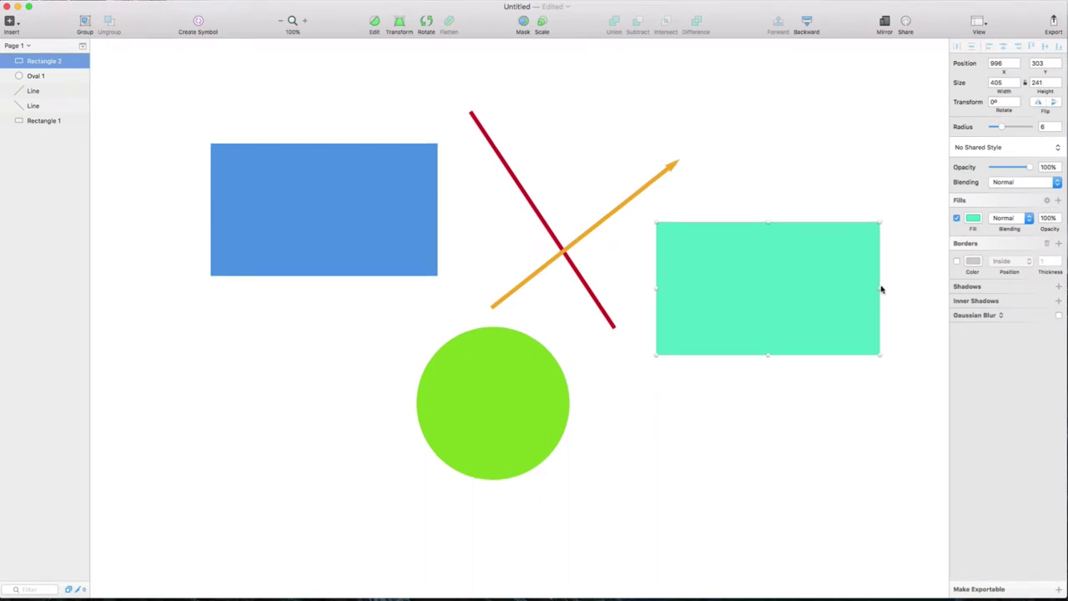
- Narrow the turquoise rounded rectangle to about 239 wide and raise its corner radius to 200
{"action": "left_click_drag", "start_coordinate": [879, 288], "coordinate": [796, 292]}
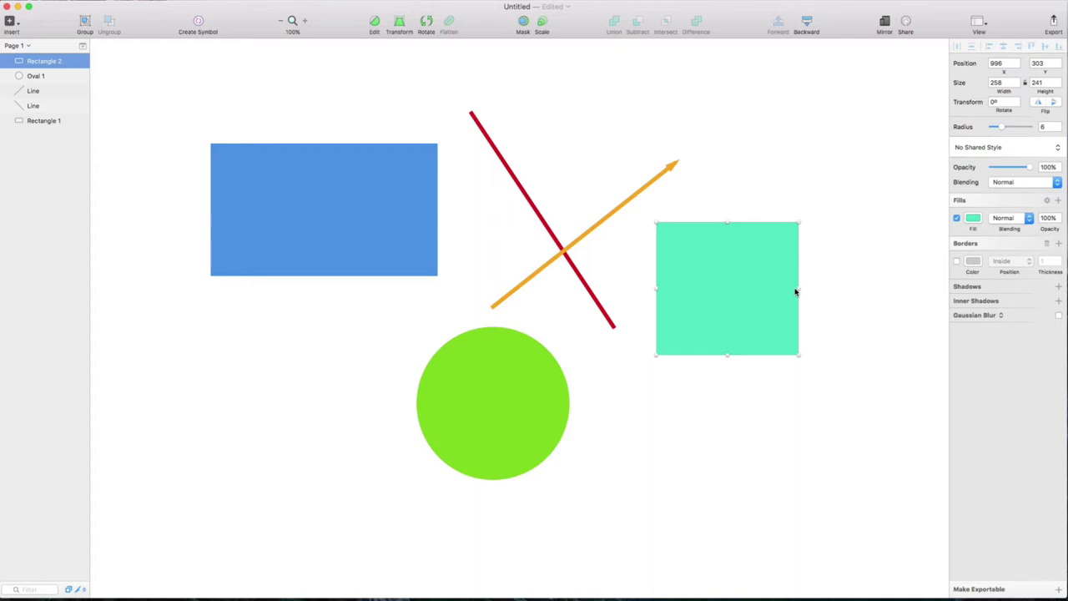
{"action": "left_click_drag", "start_coordinate": [796, 287], "coordinate": [787, 291]}
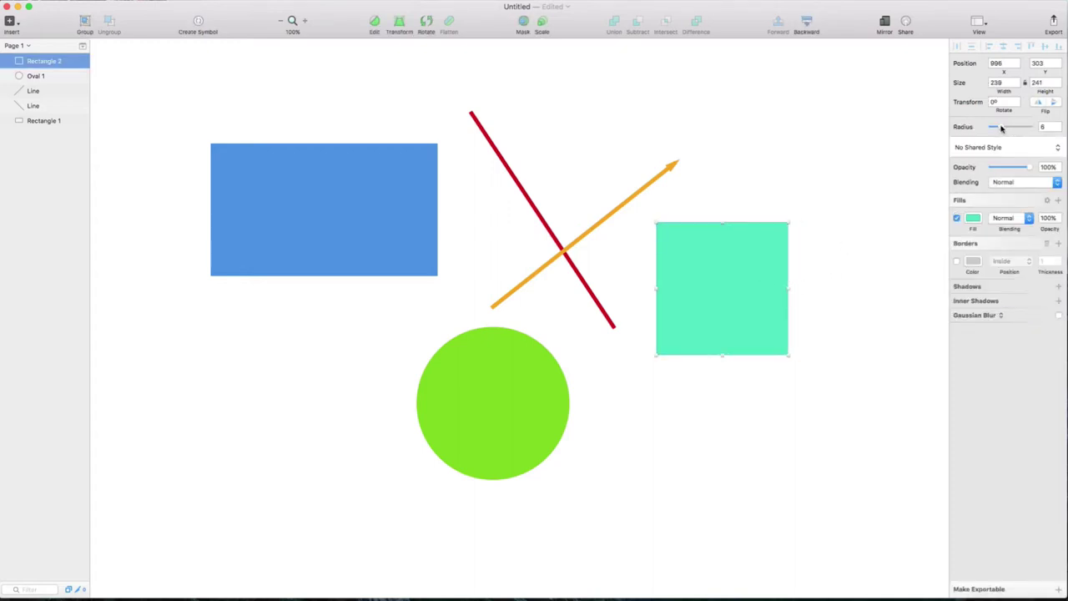
{"action": "left_click_drag", "start_coordinate": [1002, 127], "coordinate": [1042, 127]}
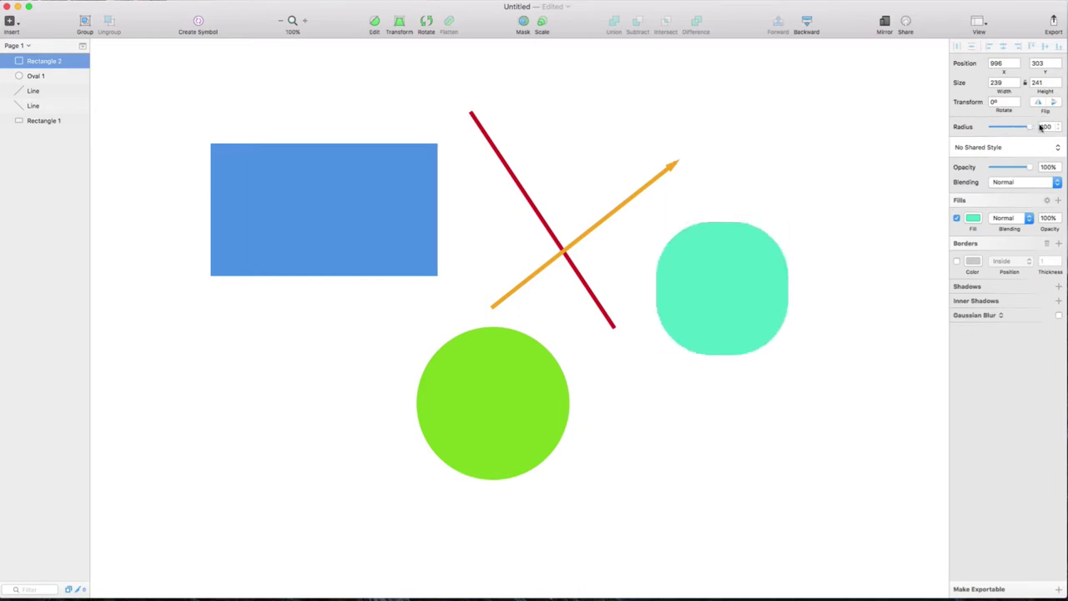
{"action": "left_click", "coordinate": [1044, 127]}
{"action": "type", "text": "200"}
{"action": "key", "text": "Return"}
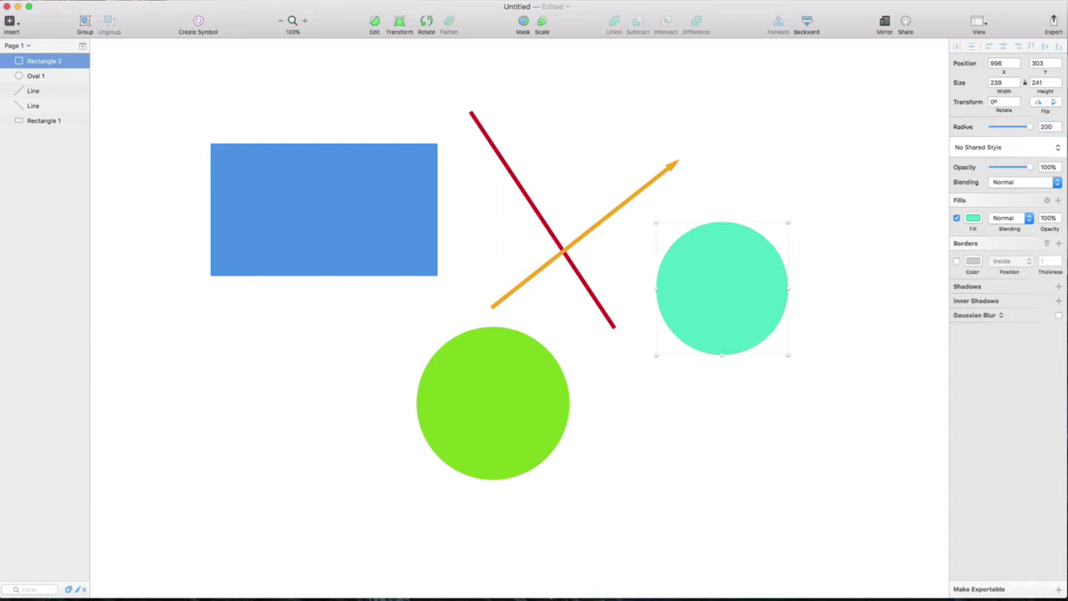
- Reduce the turquoise shape's corner radius to 21 and reshape it into a wide rectangle about 470 by 138
{"action": "left_click_drag", "start_coordinate": [1037, 127], "coordinate": [1011, 128]}
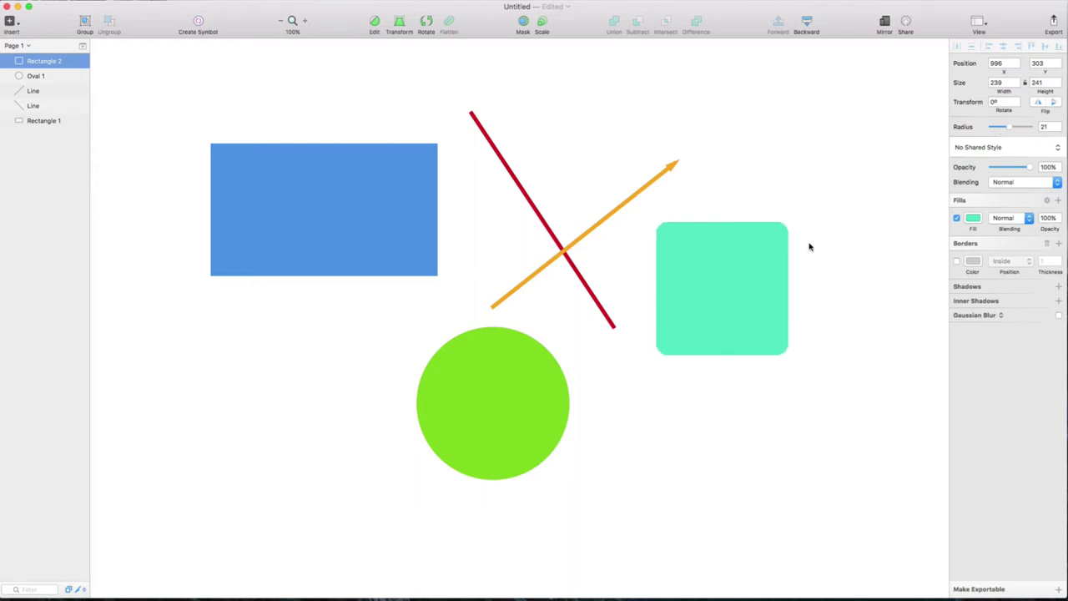
{"action": "left_click", "coordinate": [721, 356]}
{"action": "left_click_drag", "start_coordinate": [723, 354], "coordinate": [723, 298]}
{"action": "left_click_drag", "start_coordinate": [788, 260], "coordinate": [916, 261]}
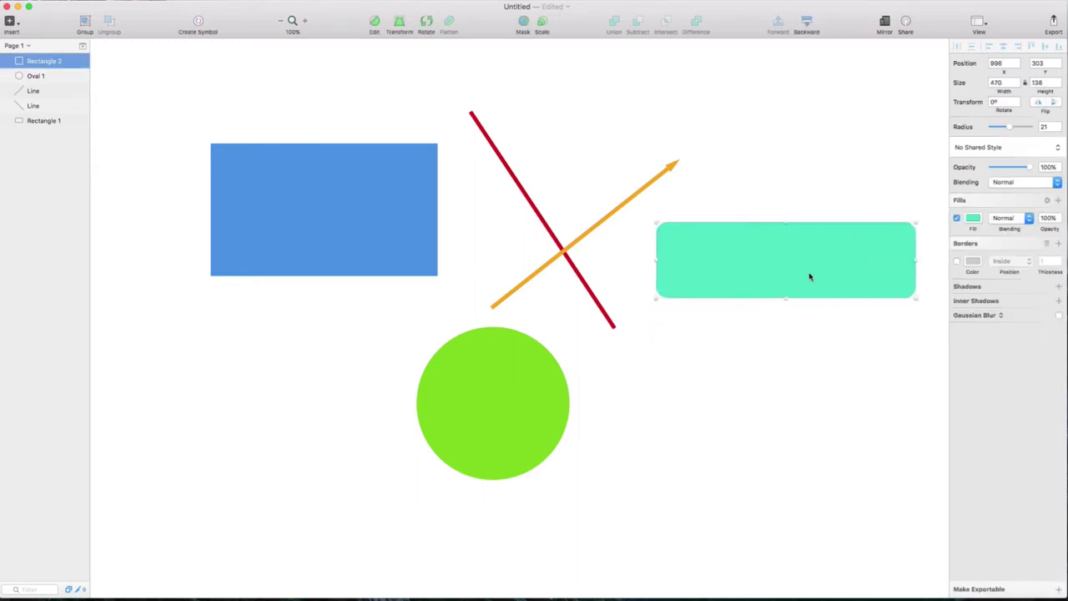
- Flatten the turquoise rounded rectangle to about 87 high and position it to the right of the crossed lines
{"action": "left_click_drag", "start_coordinate": [790, 298], "coordinate": [763, 273]}
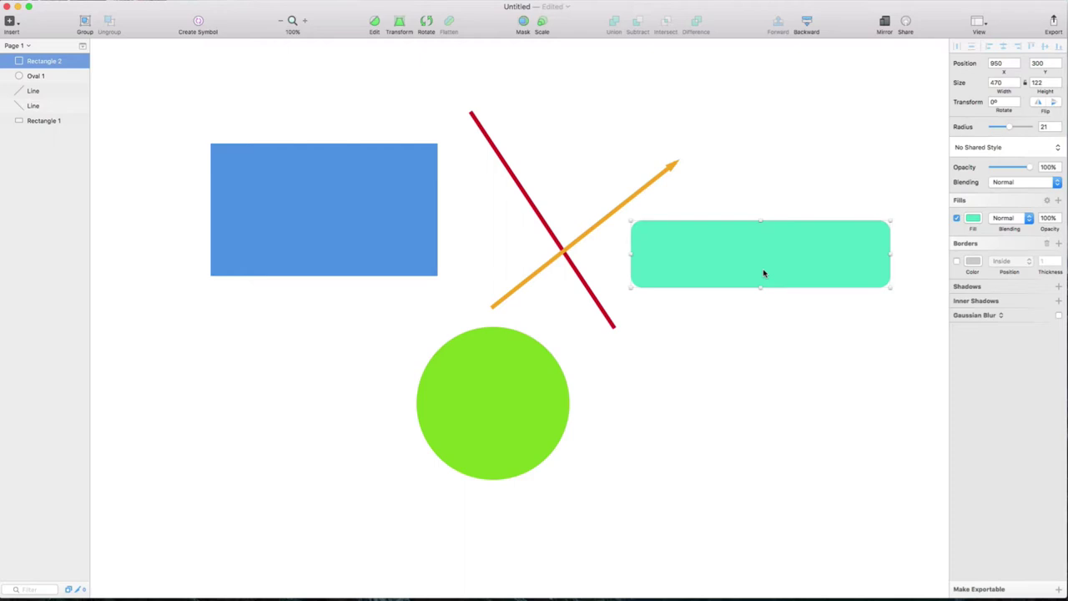
{"action": "left_click_drag", "start_coordinate": [761, 287], "coordinate": [761, 278]}
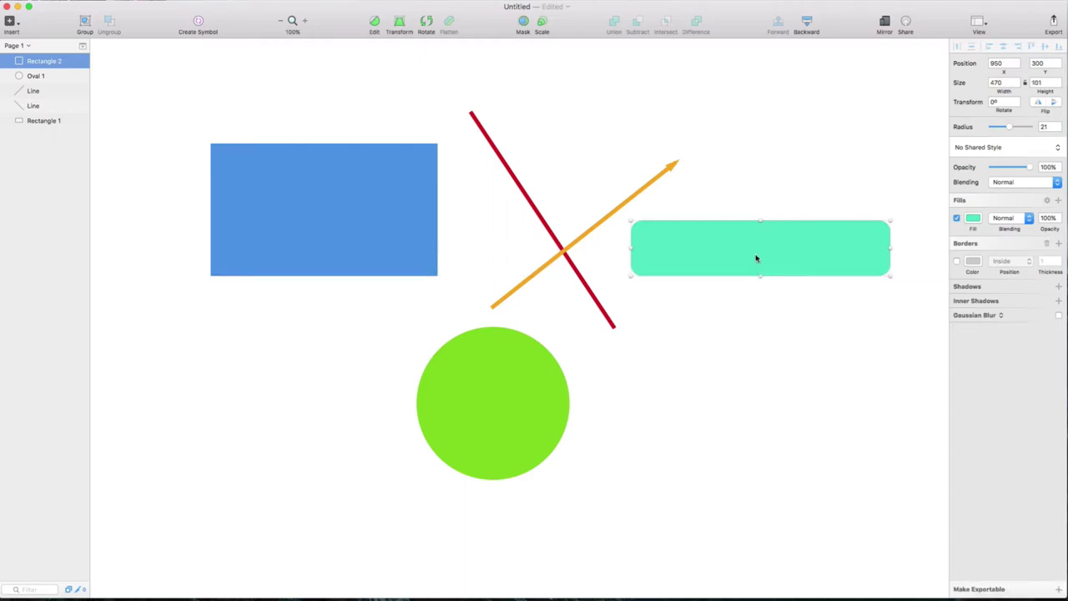
{"action": "left_click_drag", "start_coordinate": [758, 221], "coordinate": [749, 257]}
{"action": "left_click", "coordinate": [746, 210]}
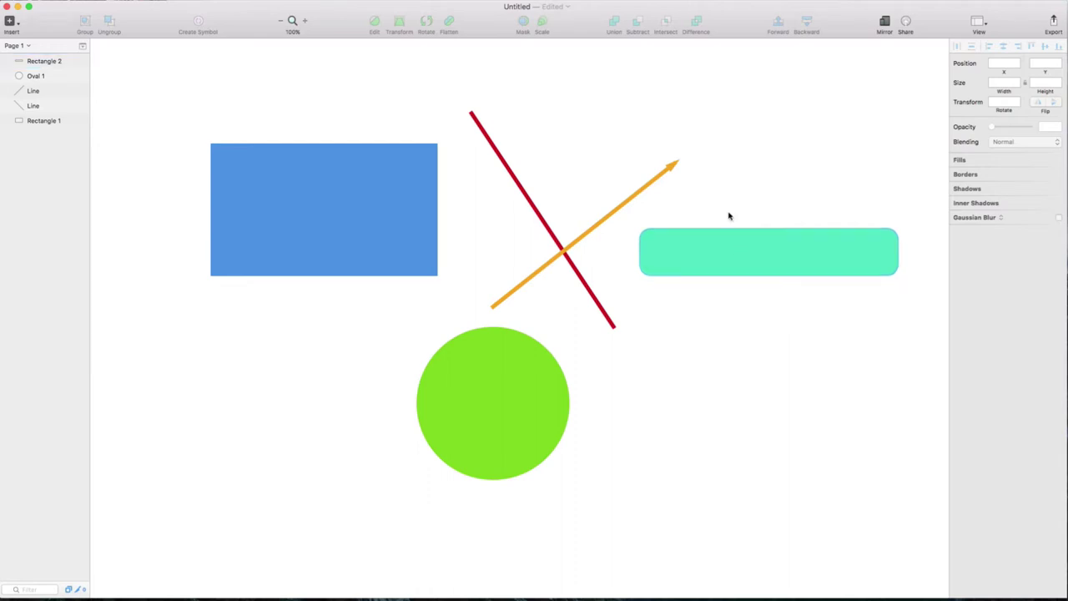
{"action": "left_click", "coordinate": [706, 265]}
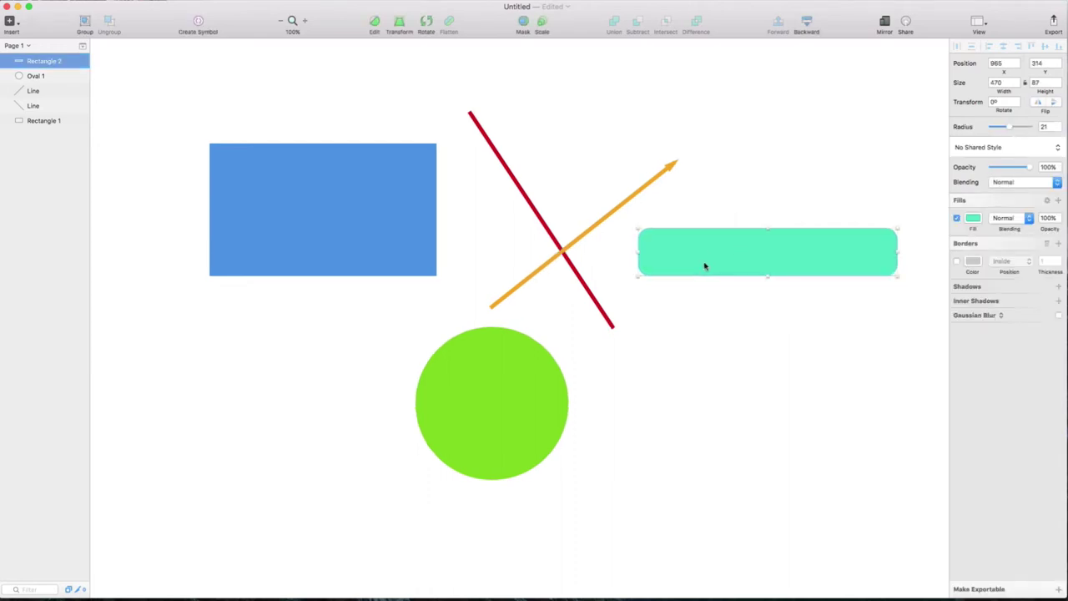
- Draw a star about 200 by 200 and place it just below the left end of the turquoise bar
{"action": "left_click", "coordinate": [11, 22]}
{"action": "mouse_move", "coordinate": [67, 71]}
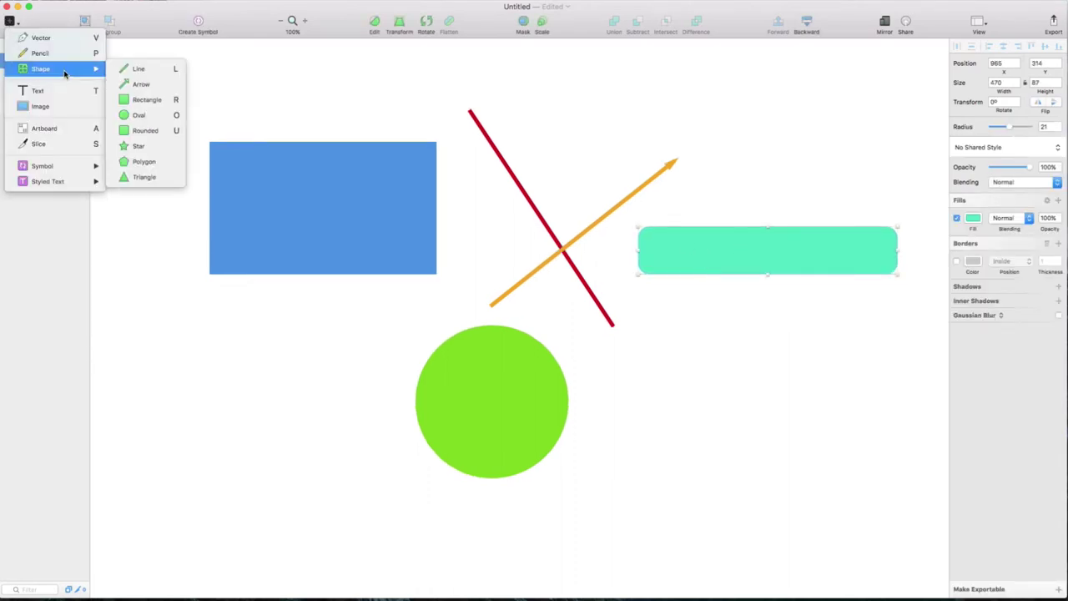
{"action": "left_click", "coordinate": [138, 146]}
{"action": "left_click_drag", "start_coordinate": [234, 327], "coordinate": [353, 437]}
{"action": "left_click_drag", "start_coordinate": [295, 401], "coordinate": [698, 367]}
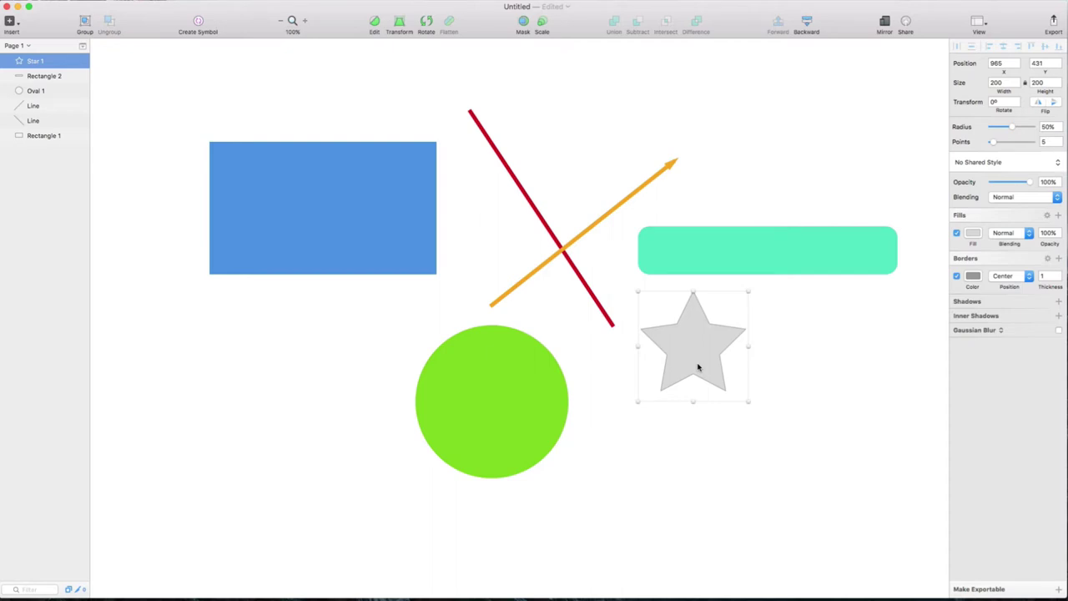
- Set the star to 13 points with a radius of about 78% and fill it with purple 9013FE
{"action": "mouse_move", "coordinate": [1012, 127]}
{"action": "left_mouse_down"}
{"action": "mouse_move", "coordinate": [1030, 127]}
{"action": "mouse_move", "coordinate": [1002, 127]}
{"action": "mouse_move", "coordinate": [991, 142]}
{"action": "mouse_move", "coordinate": [1000, 142]}
{"action": "left_mouse_up"}
{"action": "left_click_drag", "start_coordinate": [1000, 141], "coordinate": [1023, 126]}
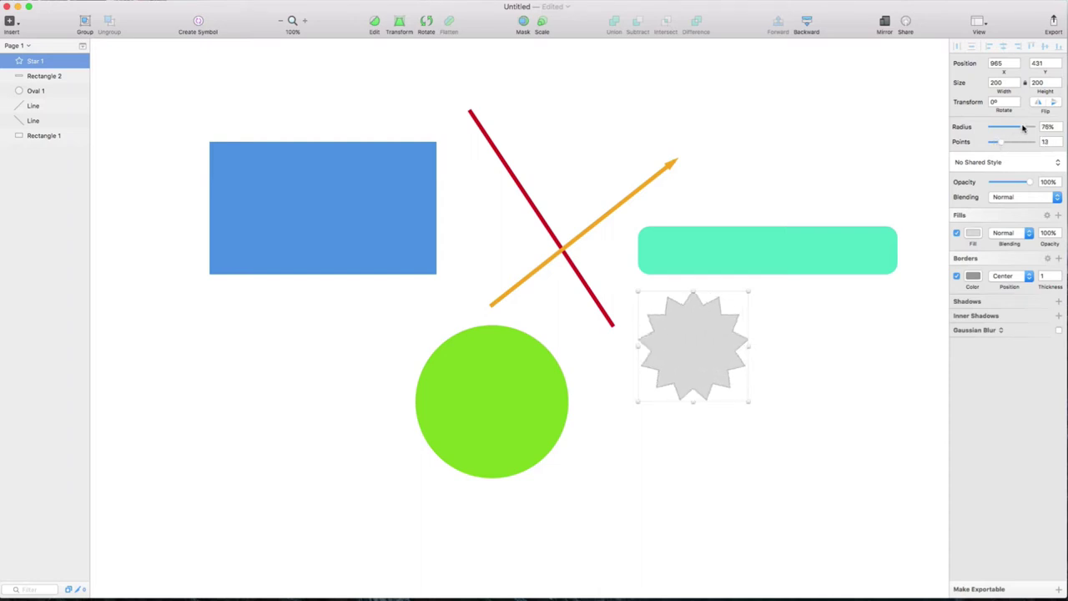
{"action": "left_click", "coordinate": [973, 234]}
{"action": "left_click", "coordinate": [959, 415]}
{"action": "left_click", "coordinate": [974, 416]}
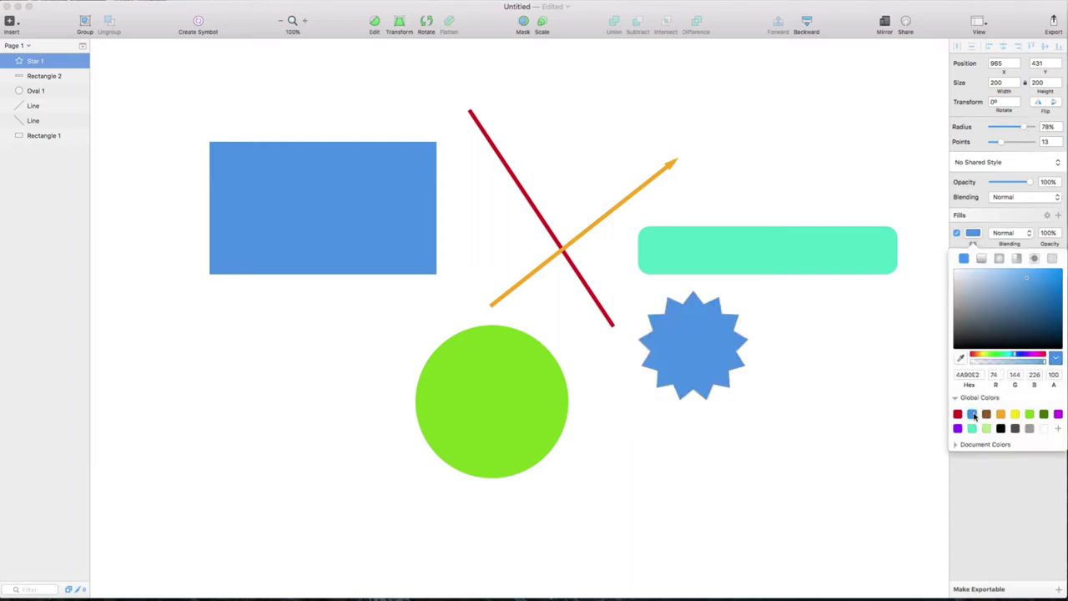
{"action": "left_click", "coordinate": [958, 429]}
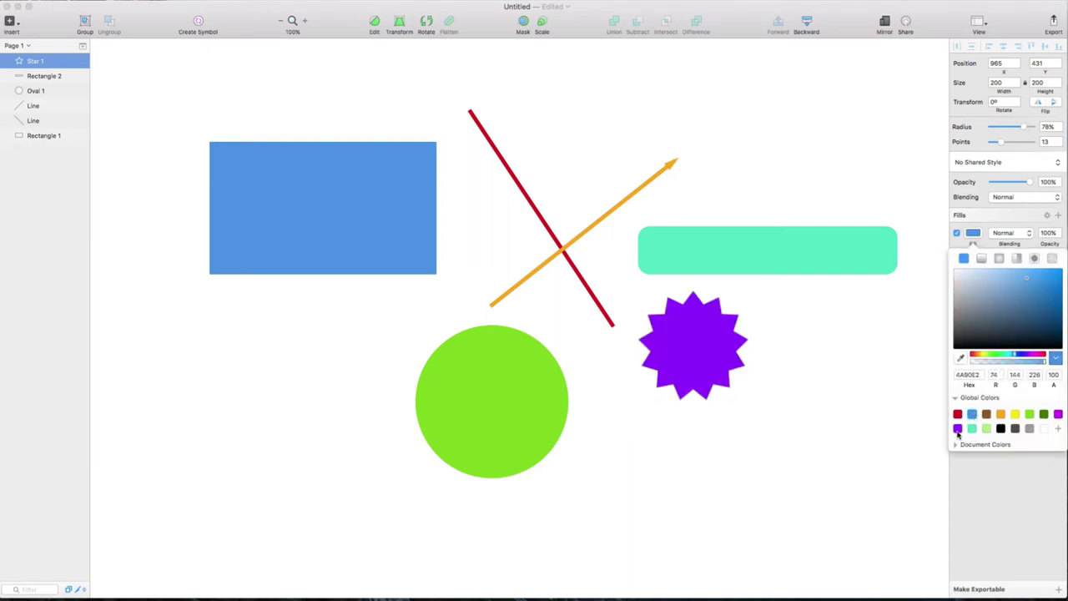
- Set the star to 5 points, lower its radius for a sharp classic star shape, and deselect it
{"action": "left_click", "coordinate": [1039, 141]}
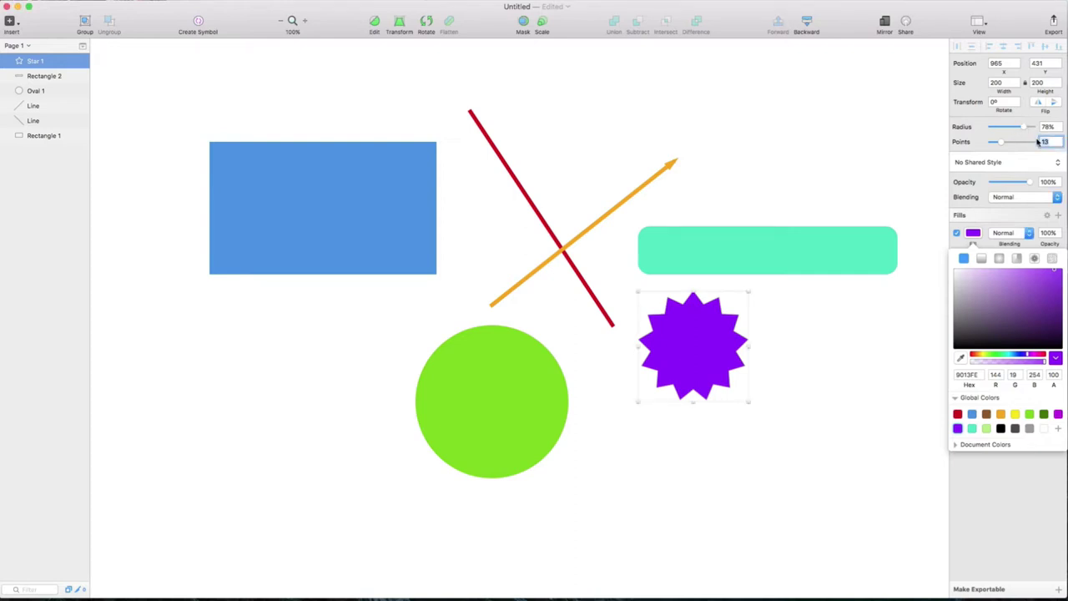
{"action": "left_click", "coordinate": [1053, 125]}
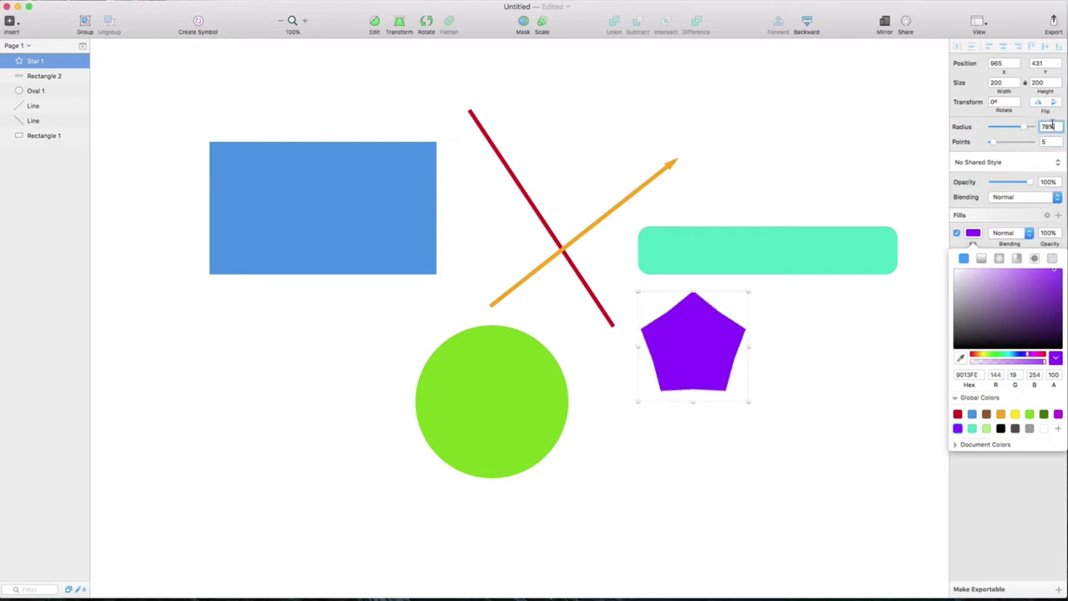
{"action": "left_click_drag", "start_coordinate": [1027, 132], "coordinate": [1008, 128]}
{"action": "left_click", "coordinate": [799, 327]}
{"action": "left_click", "coordinate": [743, 341]}
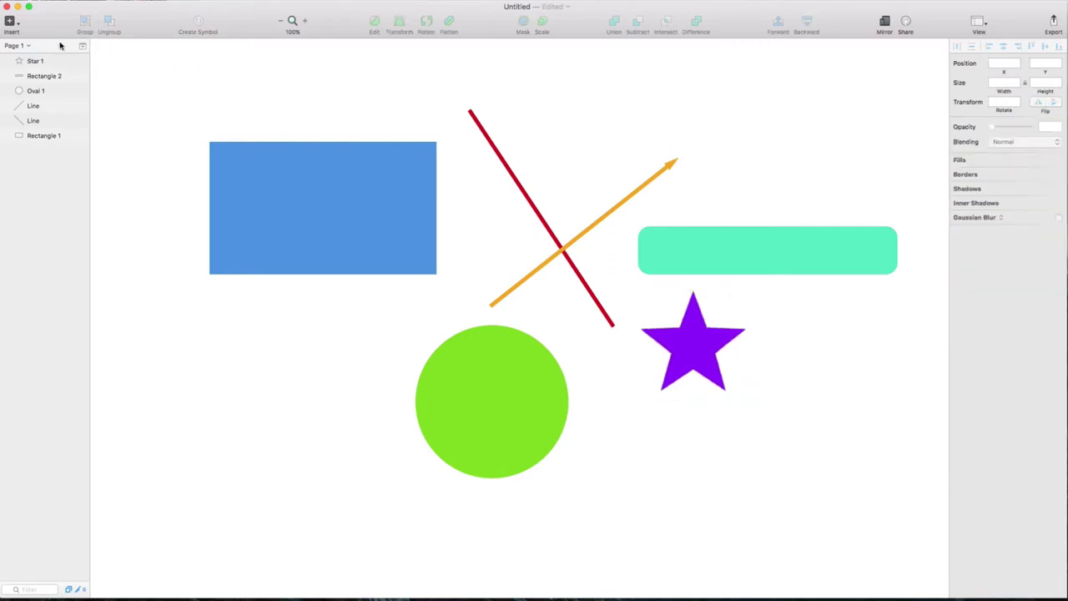
- Draw a five-point polygon about 195 by 195 above the turquoise bar
{"action": "left_click", "coordinate": [19, 20]}
{"action": "mouse_move", "coordinate": [80, 75]}
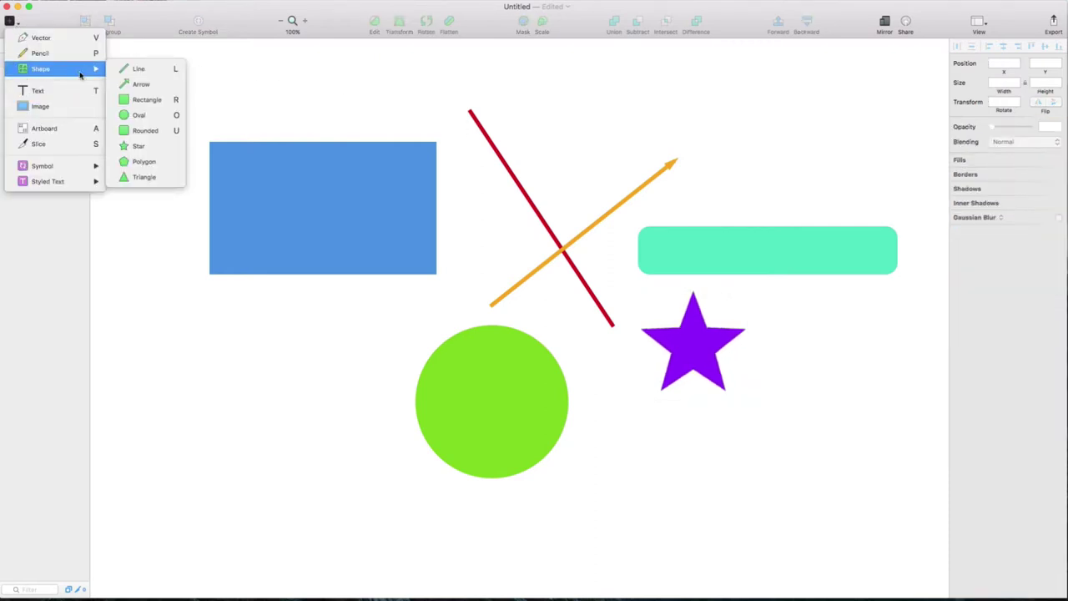
{"action": "left_click", "coordinate": [155, 164]}
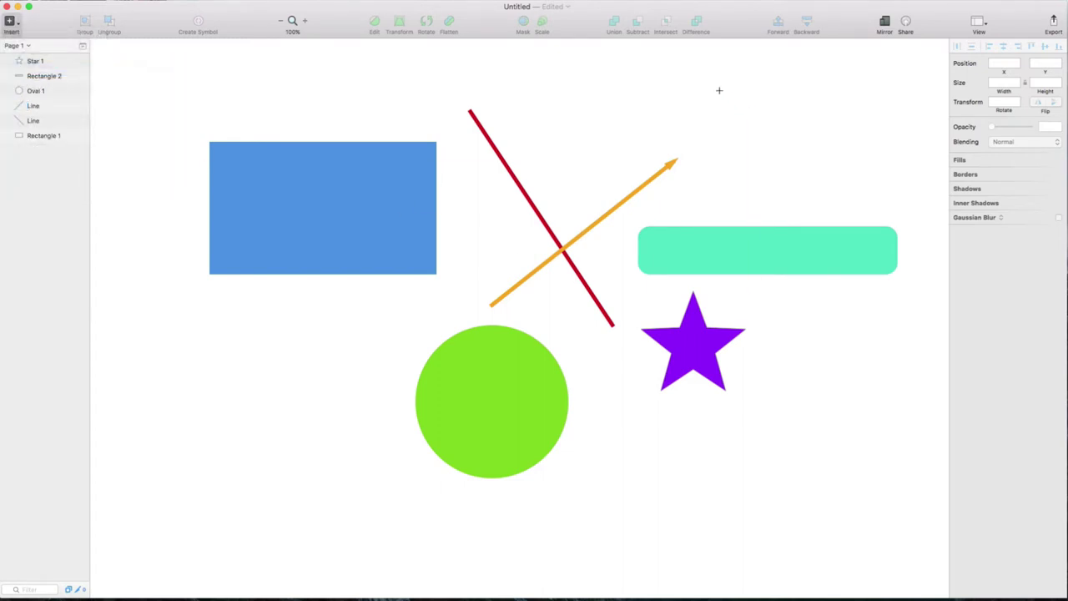
{"action": "left_click_drag", "start_coordinate": [719, 90], "coordinate": [827, 199]}
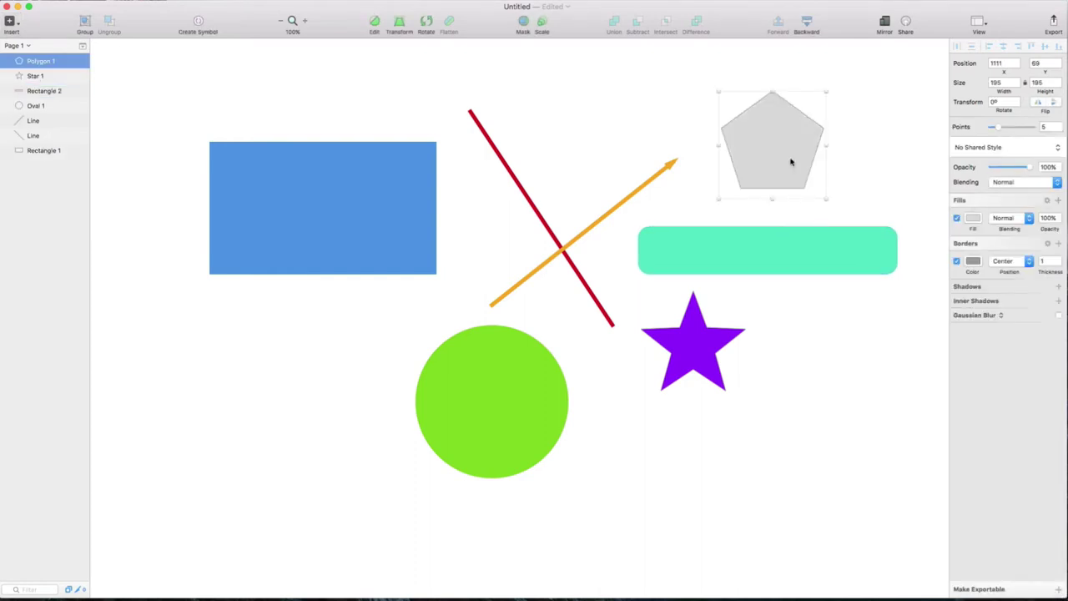
- Readjust the purple star's radius to about 48% for slightly fuller points
{"action": "left_click", "coordinate": [728, 349]}
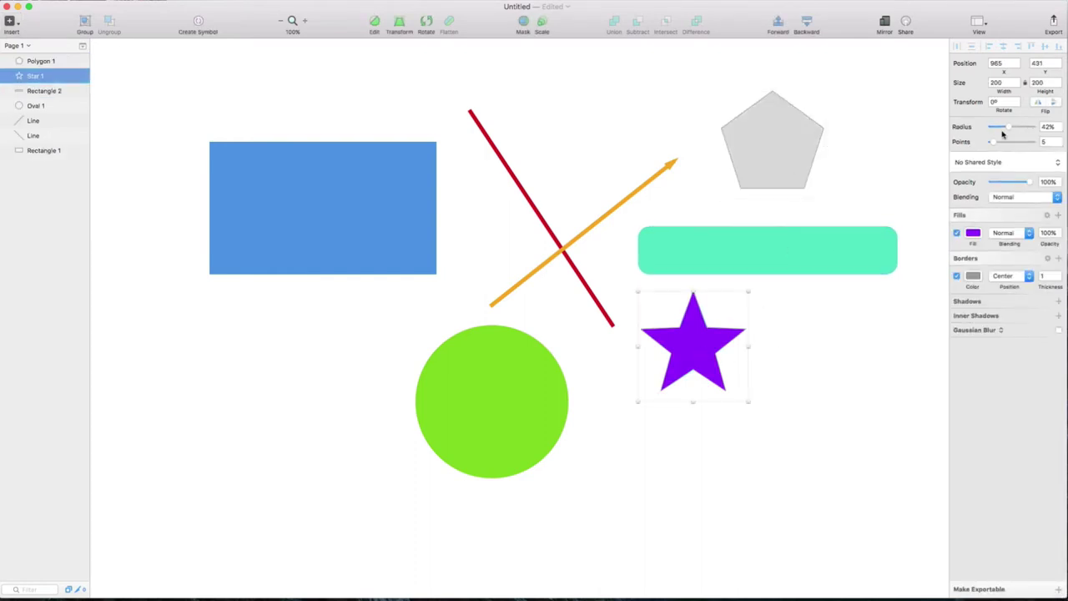
{"action": "left_click_drag", "start_coordinate": [1009, 128], "coordinate": [1005, 127]}
{"action": "left_click", "coordinate": [812, 242]}
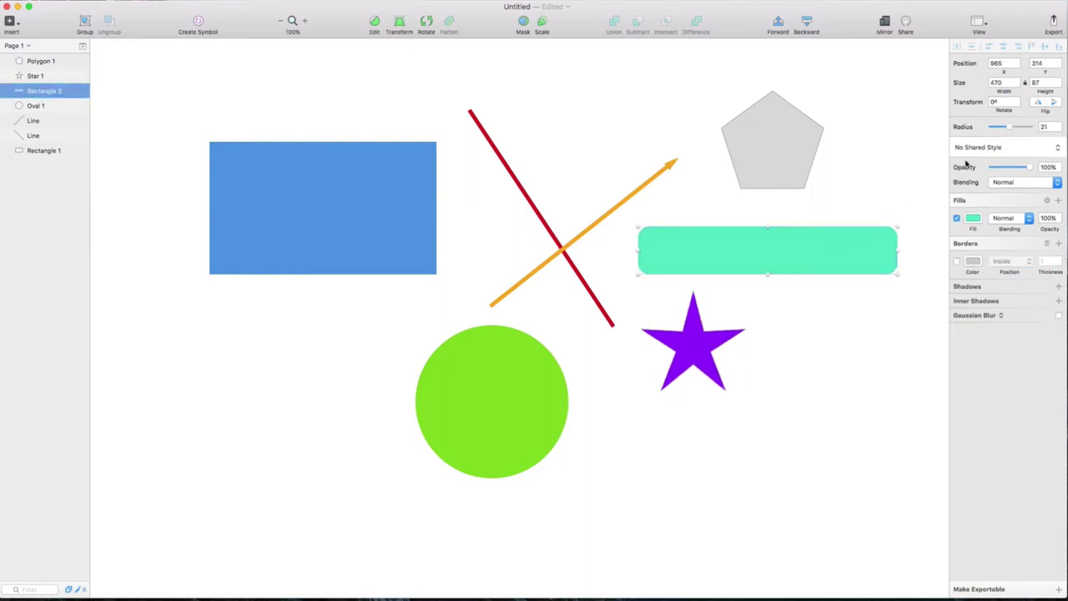
{"action": "left_click", "coordinate": [684, 367]}
{"action": "left_click_drag", "start_coordinate": [1005, 128], "coordinate": [1008, 129]}
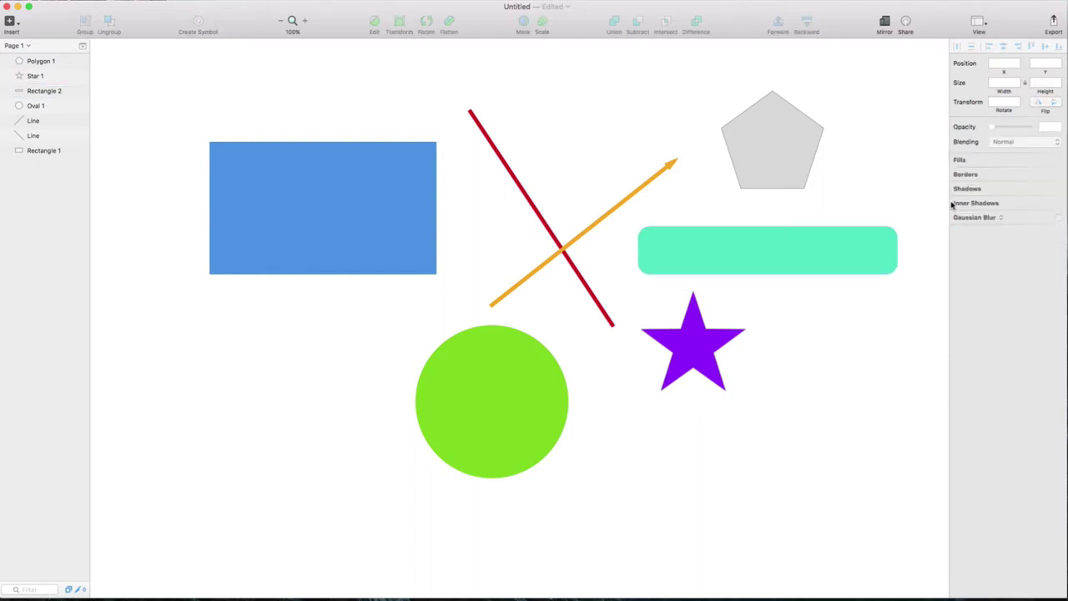
{"action": "left_click_drag", "start_coordinate": [1008, 128], "coordinate": [1014, 127]}
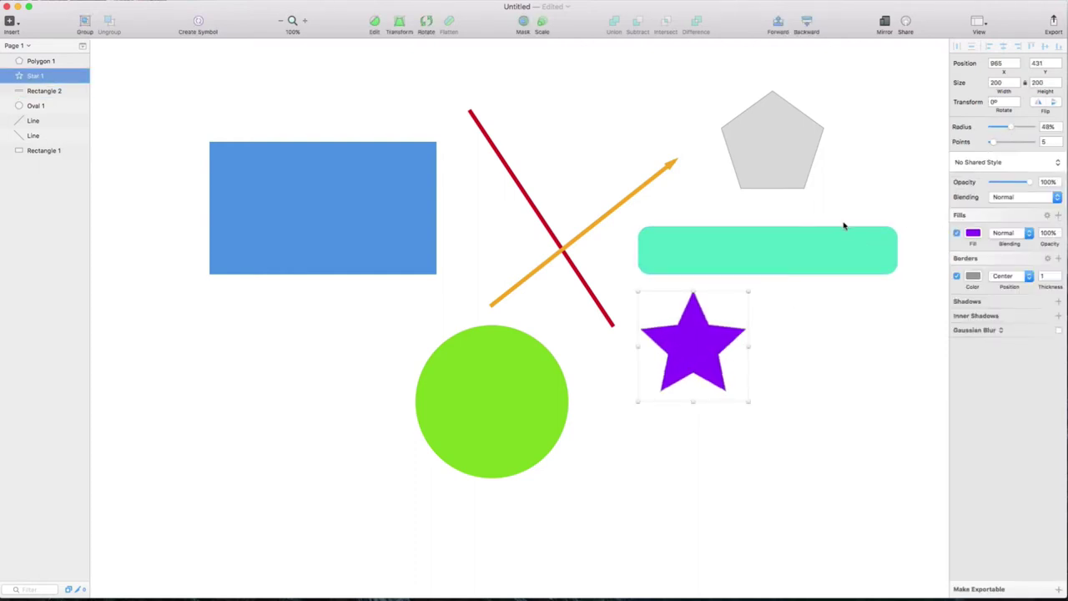
{"action": "left_click", "coordinate": [830, 269]}
- Fill the five-sided polygon with light green B8E986 and turn off its border
{"action": "left_click", "coordinate": [793, 135]}
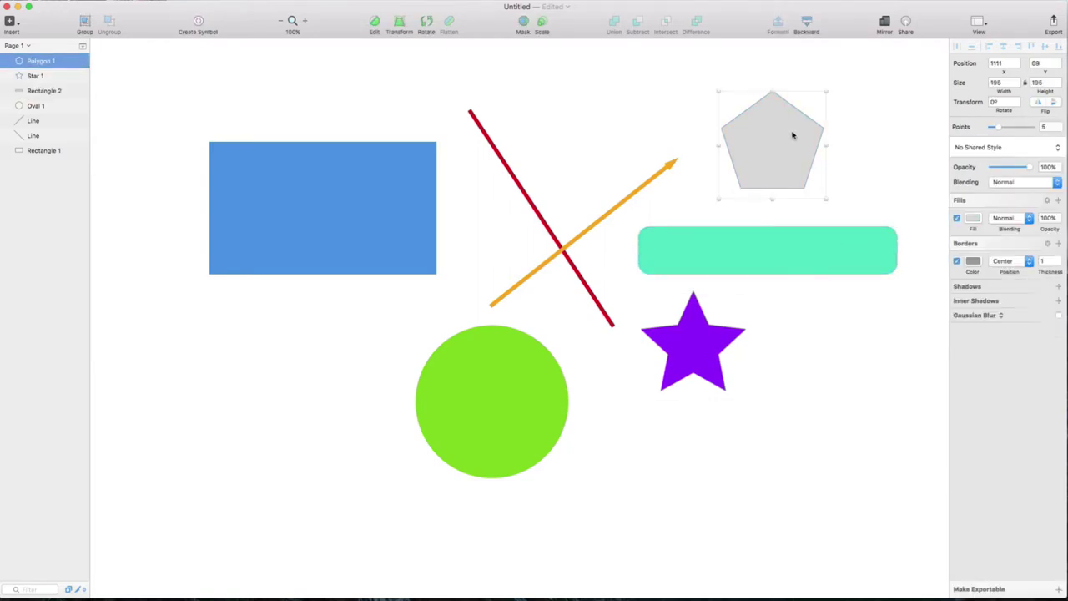
{"action": "left_click", "coordinate": [974, 218]}
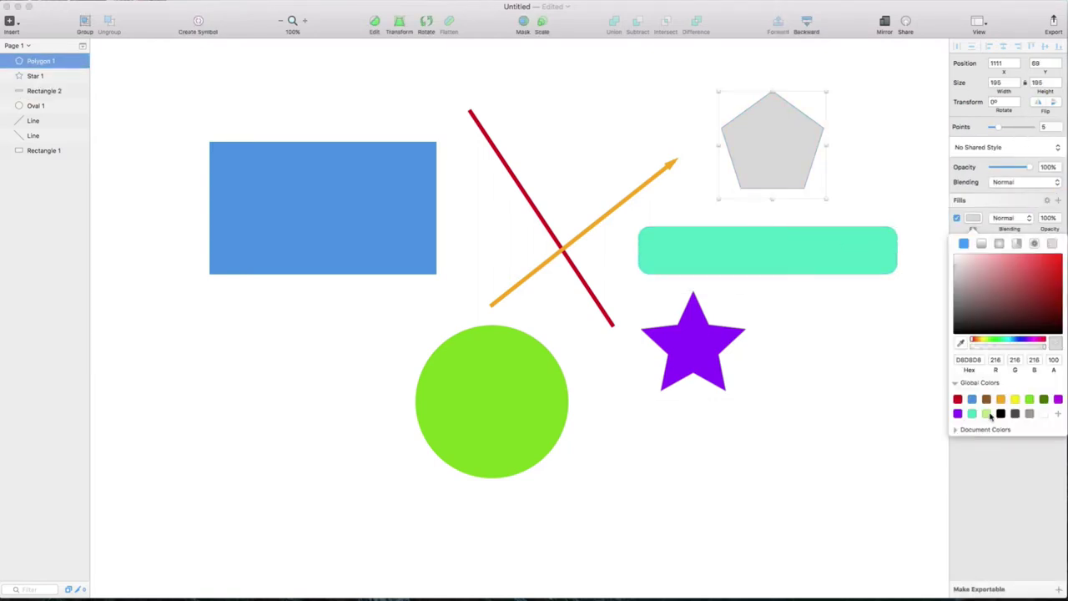
{"action": "left_click", "coordinate": [987, 414]}
{"action": "left_click", "coordinate": [977, 218]}
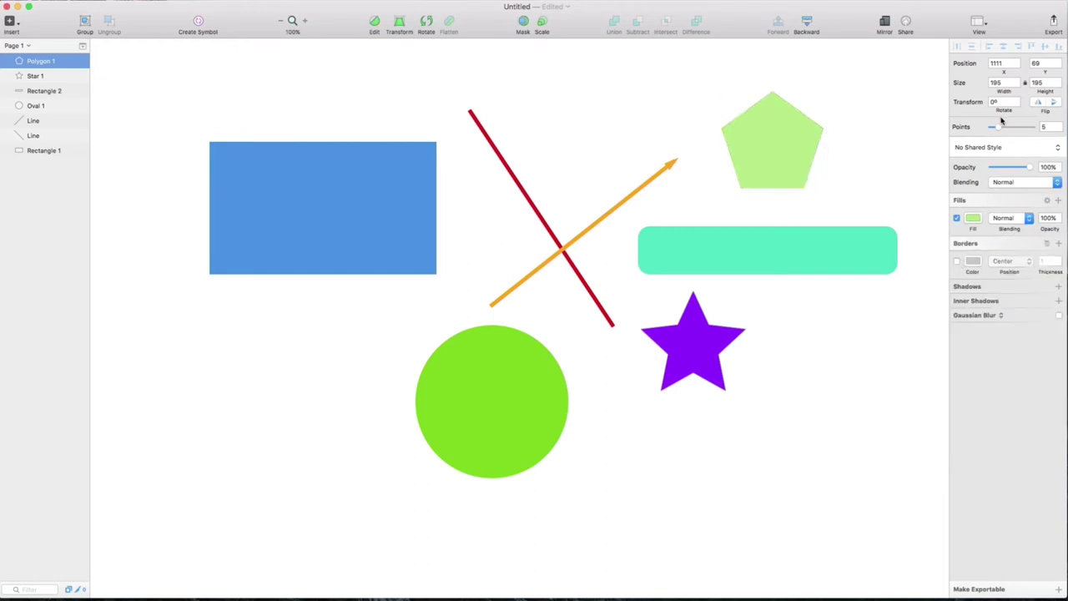
- Try 10 and 4 points on the light green polygon, and settle on 6 points to make a hexagon
{"action": "left_click_drag", "start_coordinate": [1002, 121], "coordinate": [1041, 125]}
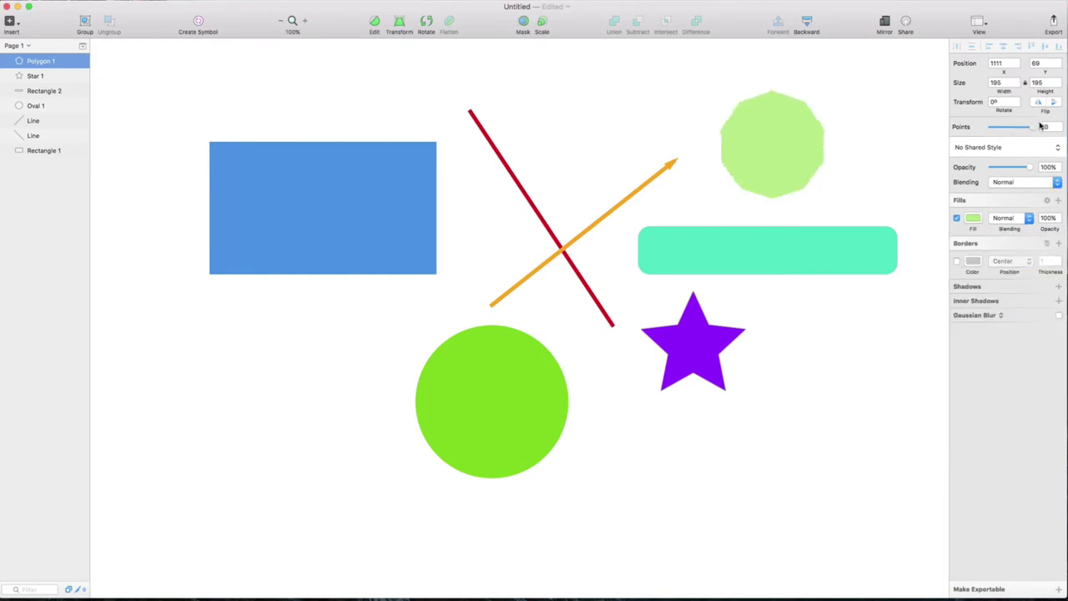
{"action": "left_click", "coordinate": [1041, 125]}
{"action": "type", "text": "4"}
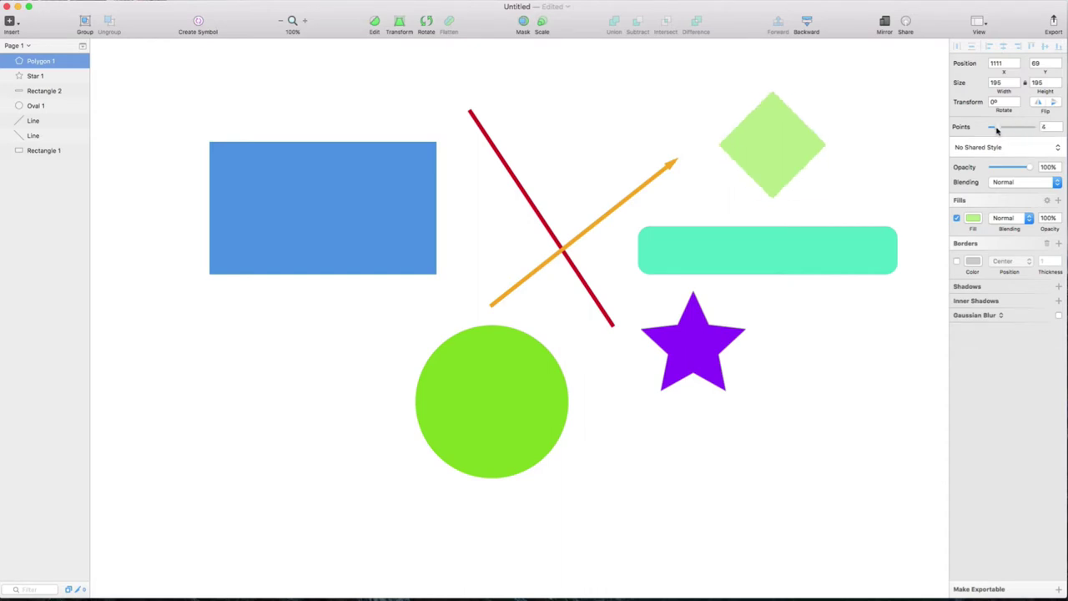
{"action": "key", "text": "super+z"}
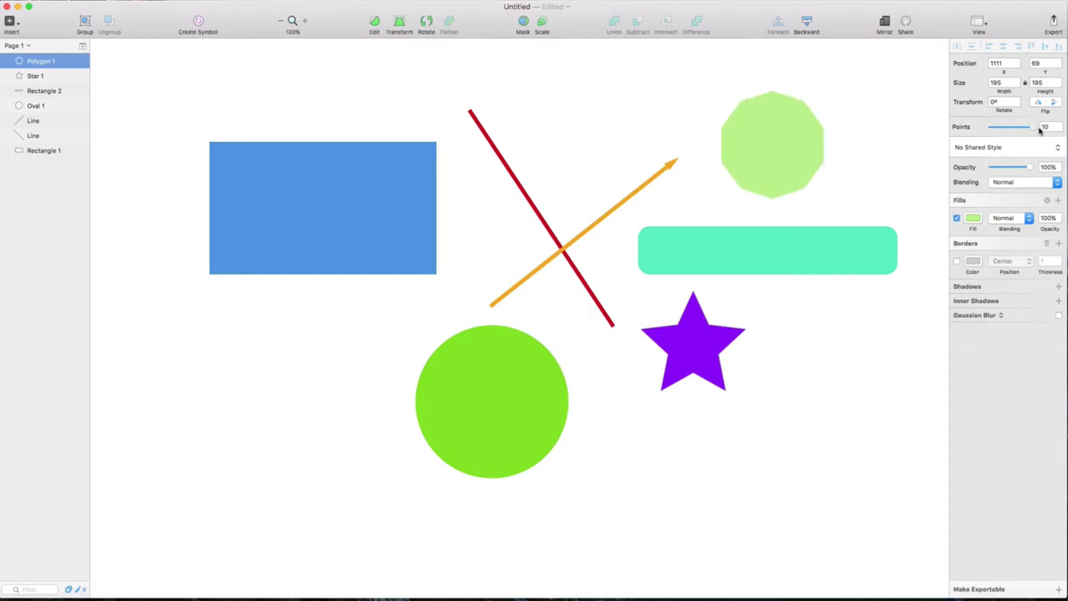
{"action": "left_click_drag", "start_coordinate": [1027, 130], "coordinate": [1007, 131]}
- Fill the hexagon with brown, shift it right to about X 1165, Y 64, and deselect it
{"action": "left_click", "coordinate": [974, 218]}
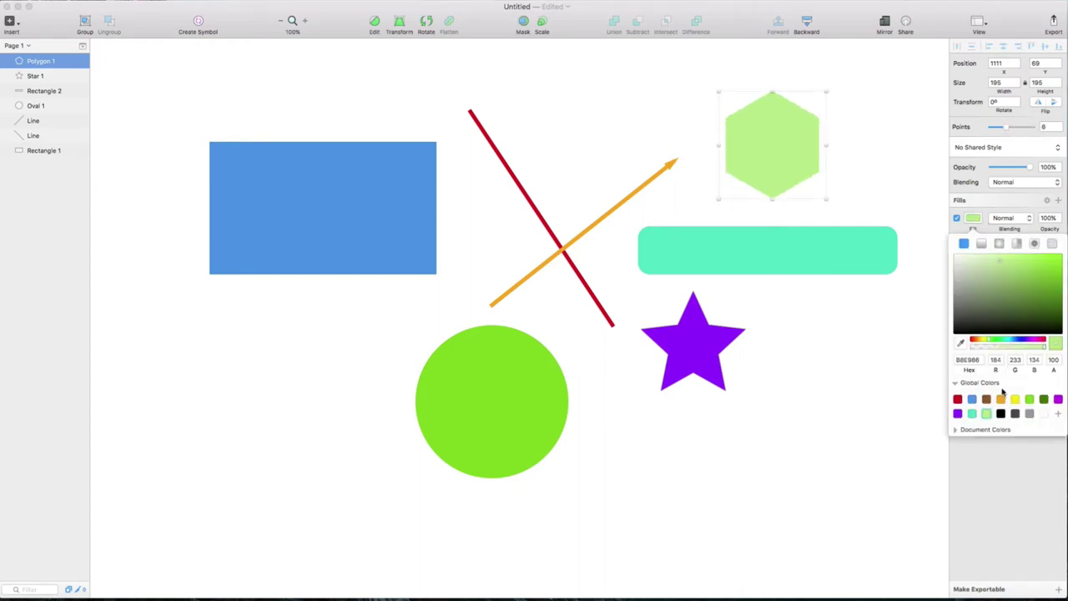
{"action": "left_click", "coordinate": [987, 399]}
{"action": "left_click", "coordinate": [838, 98]}
{"action": "left_click_drag", "start_coordinate": [771, 143], "coordinate": [815, 143]}
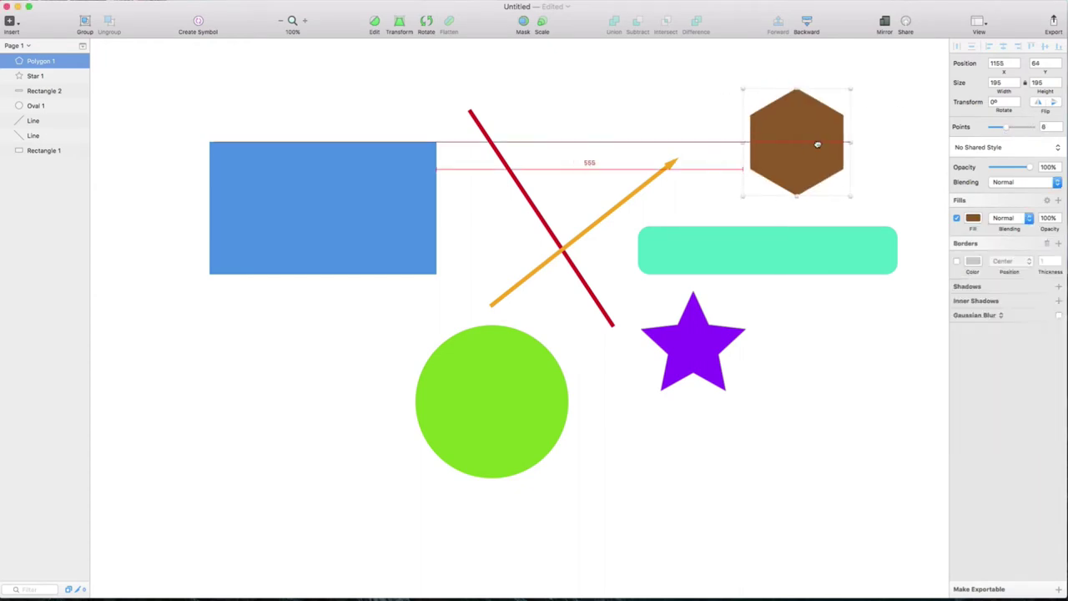
{"action": "left_click", "coordinate": [427, 137]}
- Insert a triangle about 233 by 233 and place it beside the star at about X 1165, Y 481
{"action": "left_click", "coordinate": [23, 44]}
{"action": "left_click", "coordinate": [20, 32]}
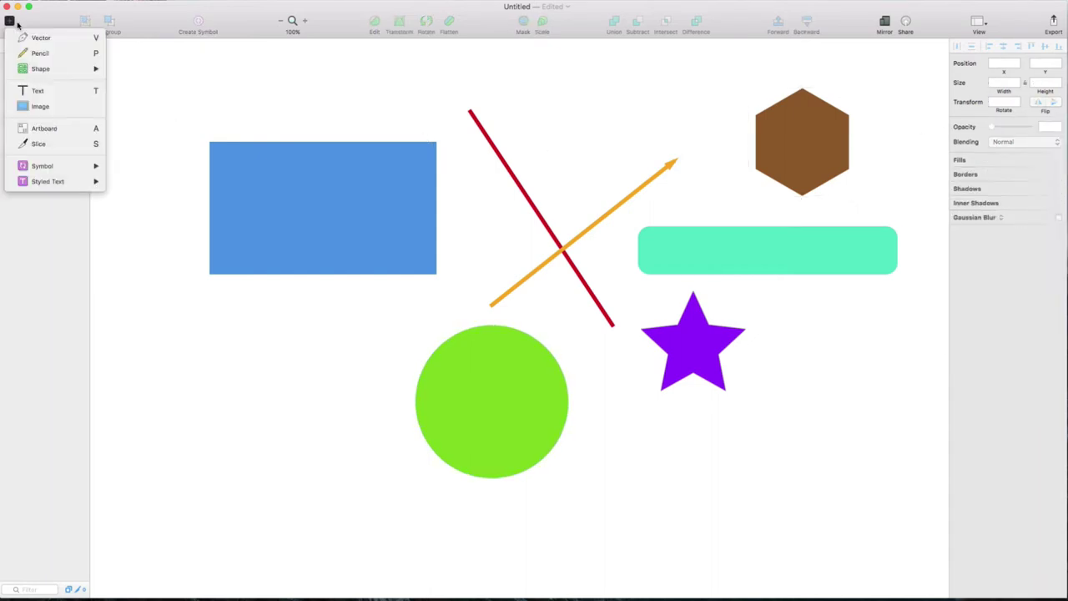
{"action": "mouse_move", "coordinate": [59, 72]}
{"action": "left_click", "coordinate": [153, 183]}
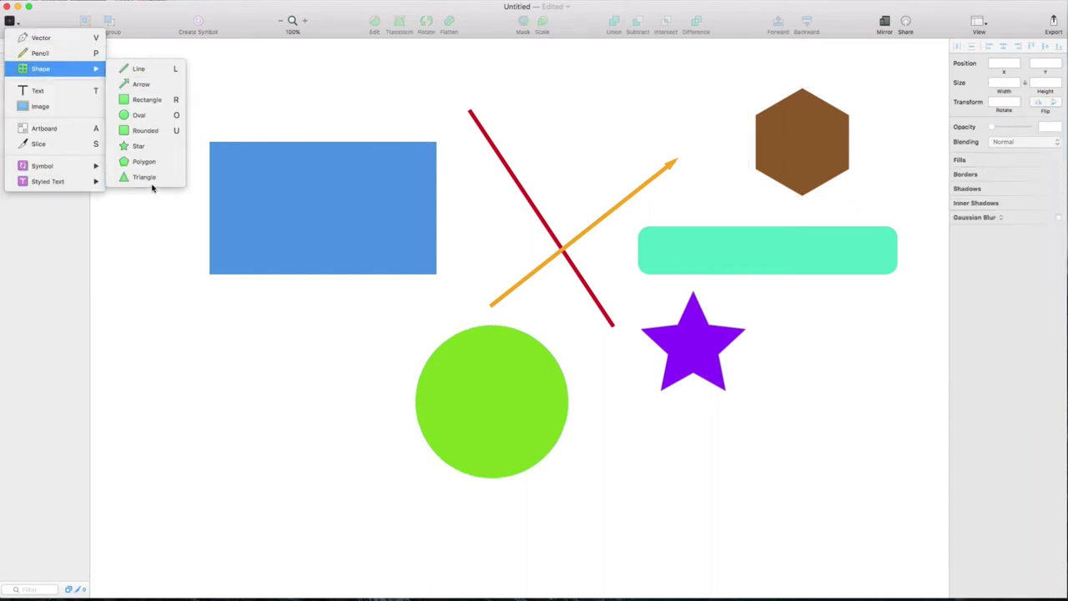
{"action": "left_click_drag", "start_coordinate": [226, 340], "coordinate": [362, 467]}
{"action": "left_click_drag", "start_coordinate": [293, 439], "coordinate": [828, 418]}
- Turn off the triangle's border and fill it with yellow
{"action": "left_click", "coordinate": [956, 242]}
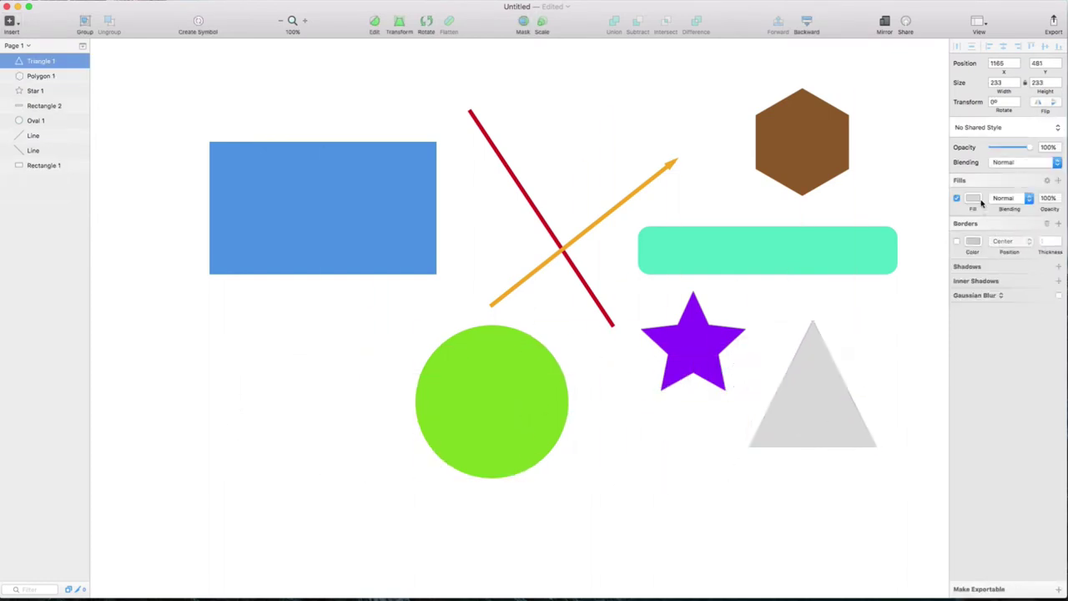
{"action": "left_click", "coordinate": [973, 199]}
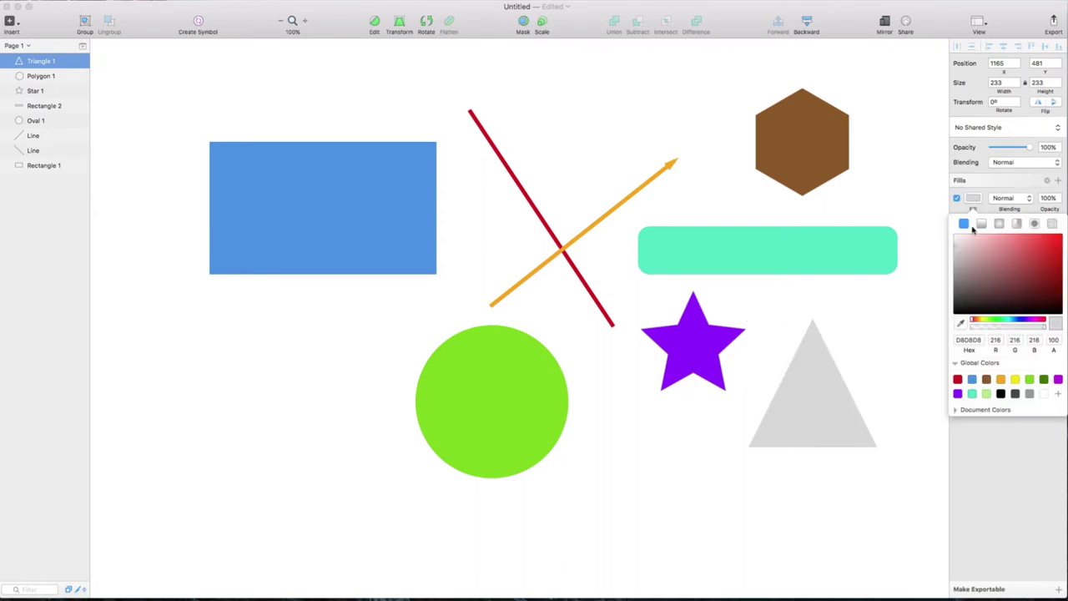
{"action": "left_click", "coordinate": [1015, 379]}
- Move the purple star to the left of the green circle and fill the hexagon with red D0021B
{"action": "left_click_drag", "start_coordinate": [696, 367], "coordinate": [334, 425]}
{"action": "left_click", "coordinate": [809, 172]}
{"action": "left_click", "coordinate": [957, 399]}
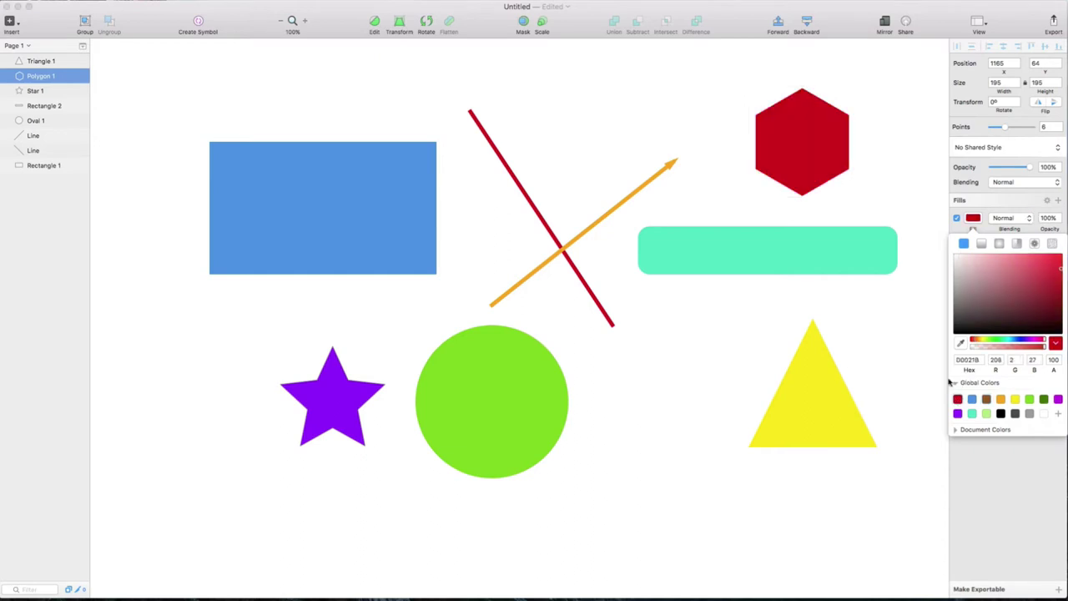
- Move the yellow triangle closer to the right side of the green circle and deselect it
{"action": "left_click_drag", "start_coordinate": [832, 384], "coordinate": [695, 402]}
{"action": "left_click", "coordinate": [795, 390]}
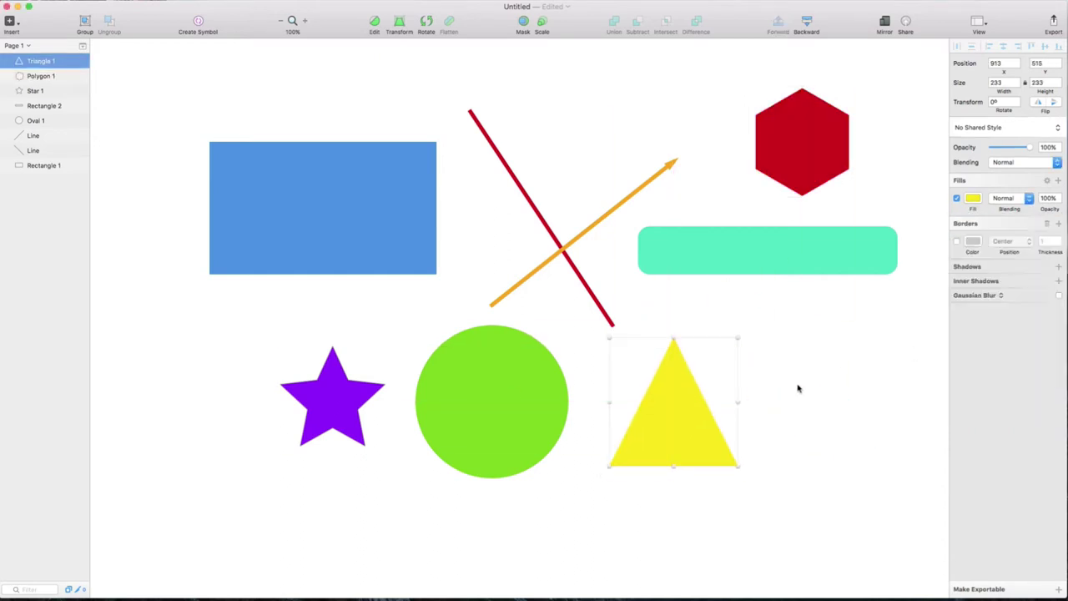
{"action": "left_click", "coordinate": [777, 393]}
- Shift all the shapes together a little left and down to centre them on the canvas, and deselect them
{"action": "left_click_drag", "start_coordinate": [251, 78], "coordinate": [823, 425]}
{"action": "left_click_drag", "start_coordinate": [669, 433], "coordinate": [618, 457]}
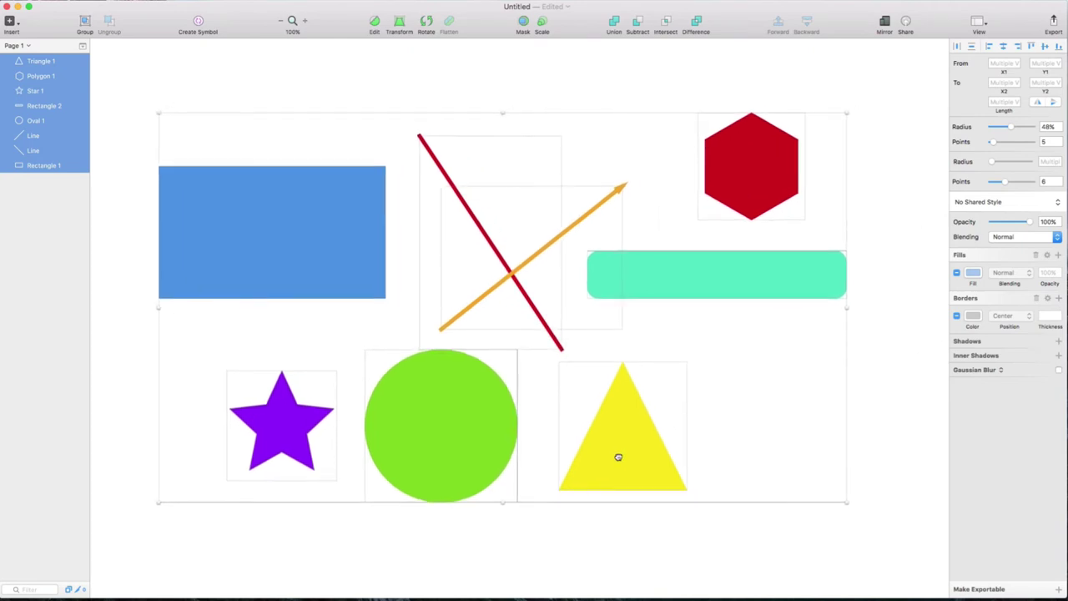
{"action": "left_click", "coordinate": [407, 82]}
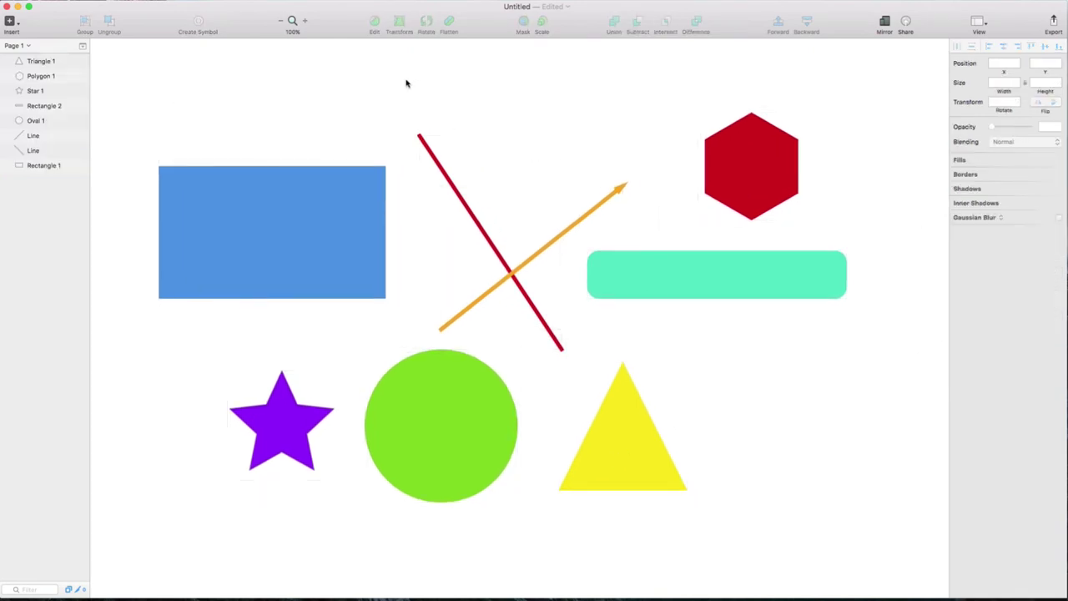
{"action": "left_click_drag", "start_coordinate": [267, 78], "coordinate": [782, 434]}
{"action": "left_click", "coordinate": [858, 406]}
- Enlarge the blue rectangle proportionally to about 459 by 268 and nudge it slightly right and down
{"action": "left_click", "coordinate": [288, 224]}
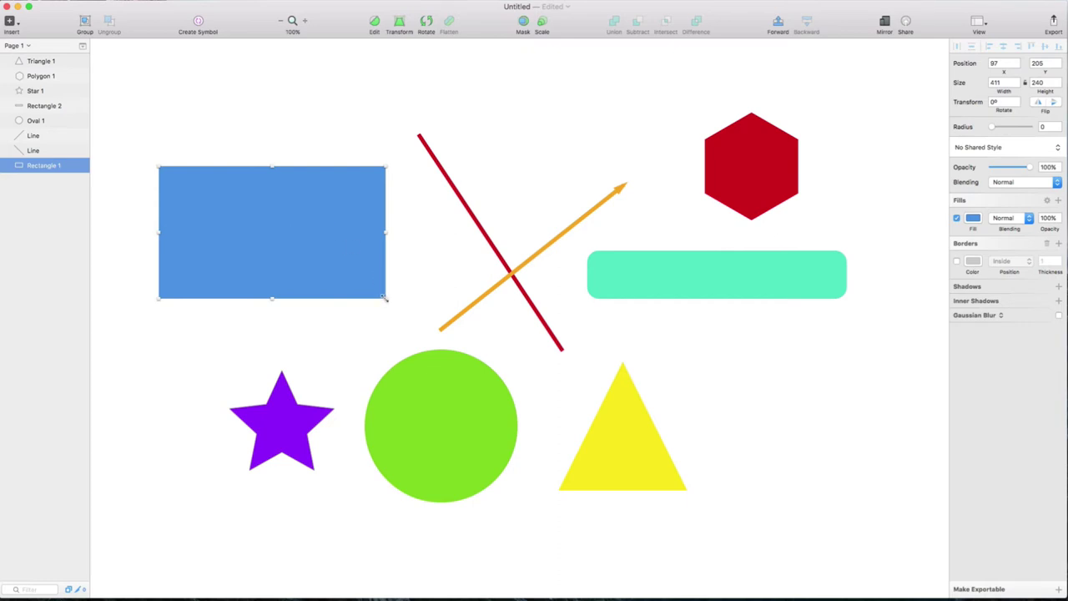
{"action": "left_click_drag", "start_coordinate": [385, 298], "coordinate": [414, 329]}
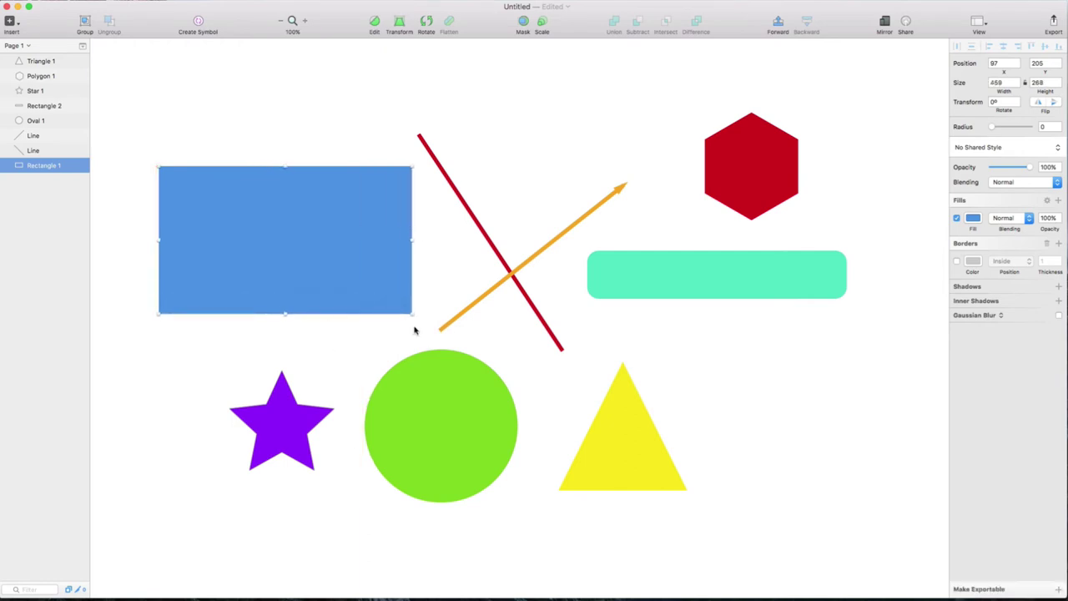
{"action": "left_click", "coordinate": [433, 305]}
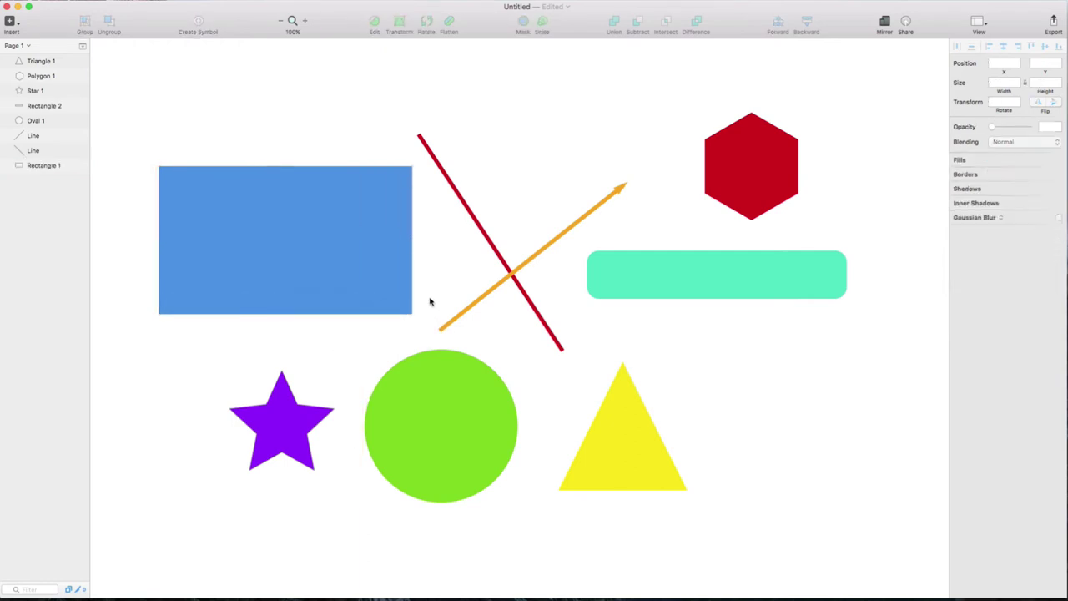
{"action": "mouse_move", "coordinate": [378, 275]}
{"action": "left_mouse_down"}
{"action": "mouse_move", "coordinate": [370, 256]}
{"action": "mouse_move", "coordinate": [415, 246]}
{"action": "mouse_move", "coordinate": [388, 285]}
{"action": "left_mouse_up"}
- Shift the triangle to about X 889, Y 513 and reshape it by moving its corners to about (1028, 581), (737, 920) and (1369, 647)
{"action": "left_click_drag", "start_coordinate": [637, 422], "coordinate": [674, 397]}
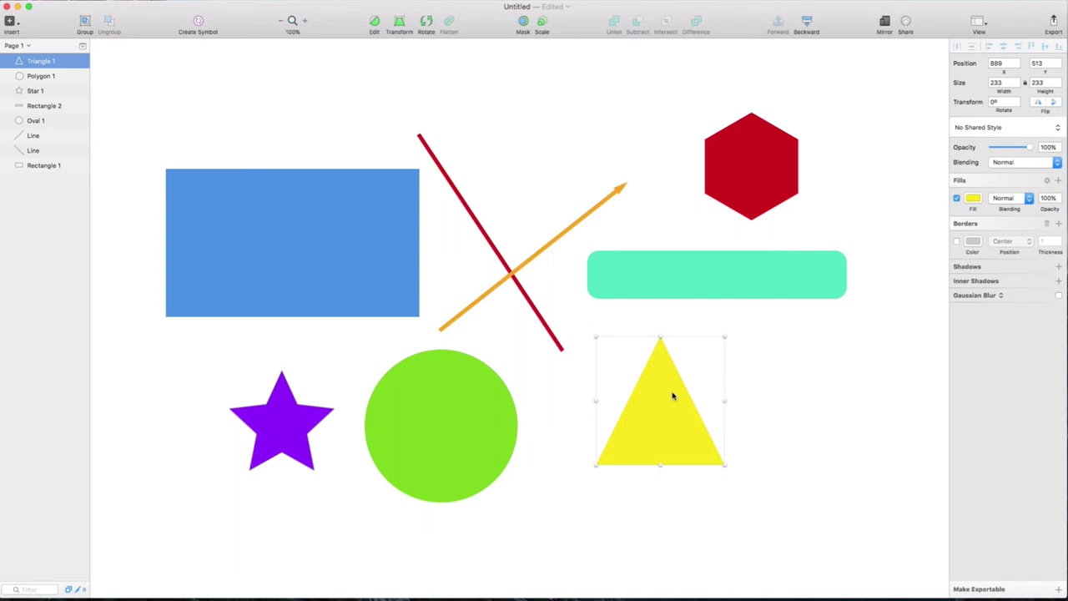
{"action": "double_click", "coordinate": [674, 396]}
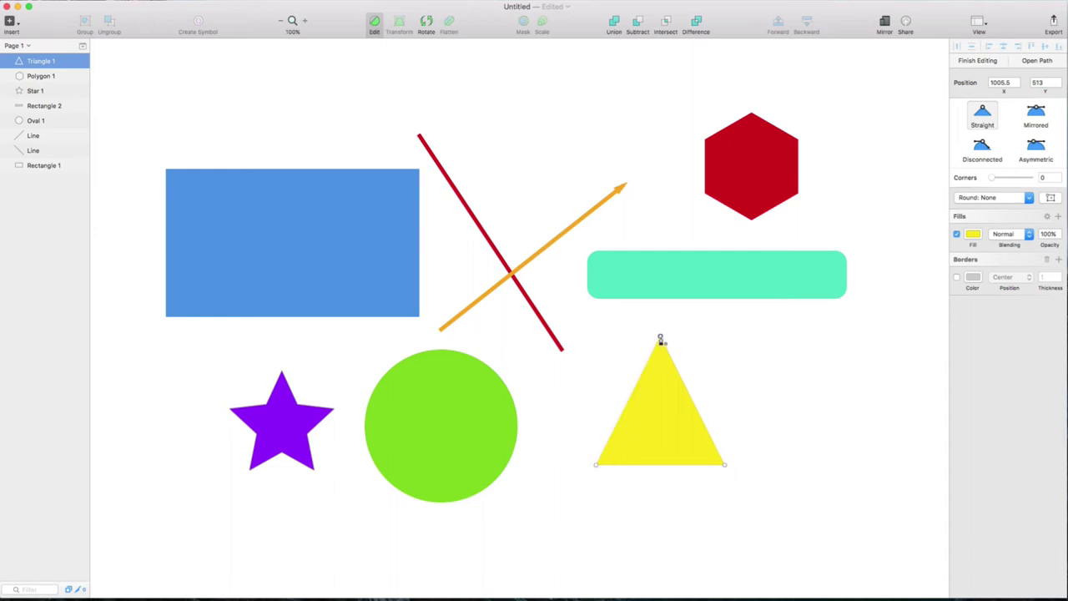
{"action": "left_click_drag", "start_coordinate": [658, 338], "coordinate": [672, 376]}
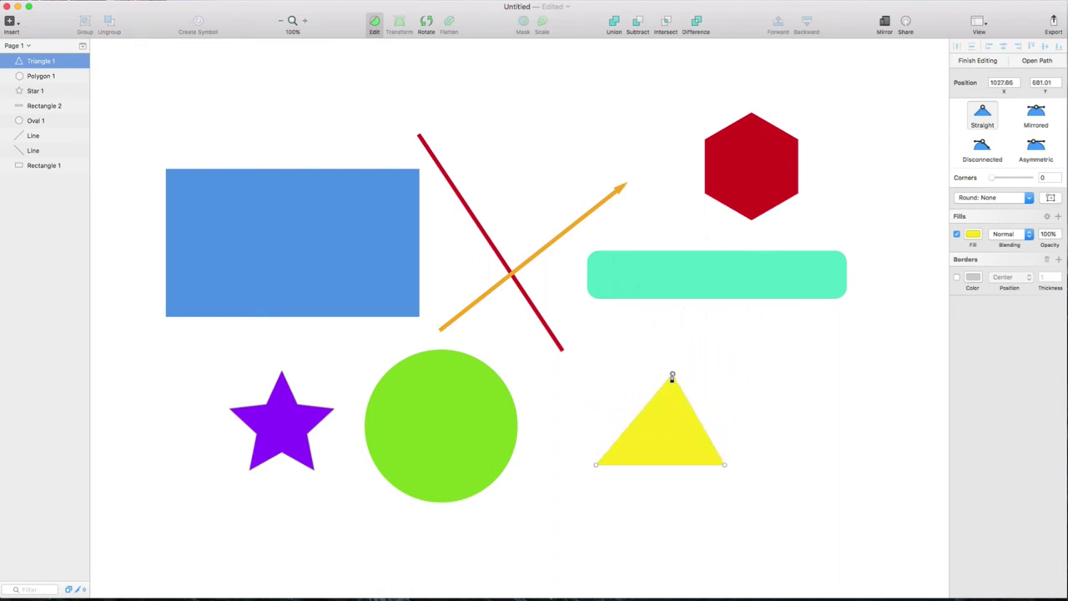
{"action": "left_click_drag", "start_coordinate": [596, 465], "coordinate": [513, 561]}
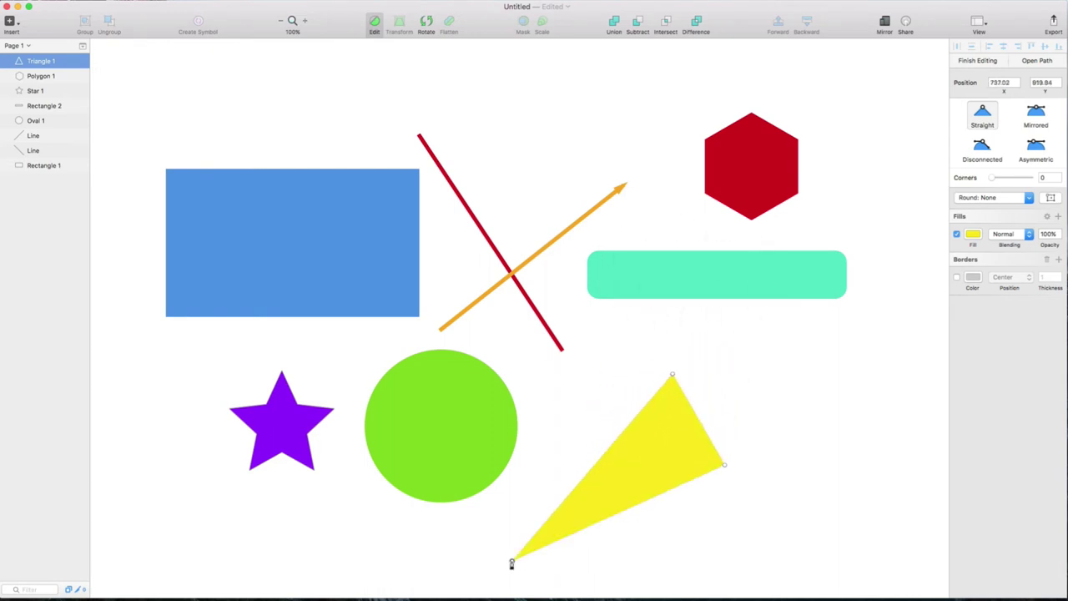
{"action": "left_click_drag", "start_coordinate": [724, 467], "coordinate": [861, 413]}
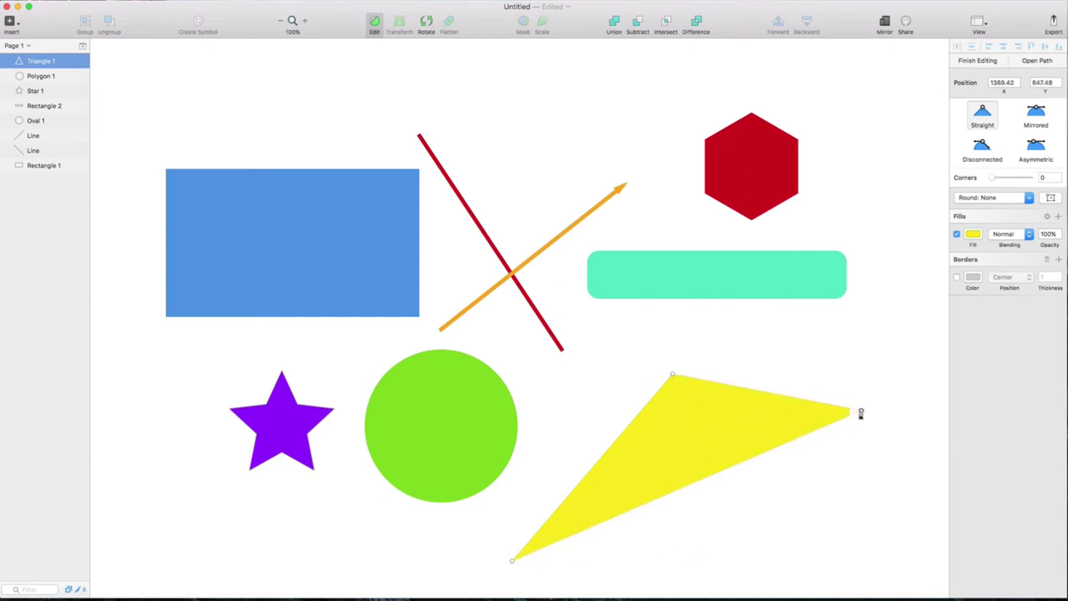
- Try curving the triangle's top corner with adjusted Mirrored handles, and turn the point back to Straight
{"action": "double_click", "coordinate": [672, 376]}
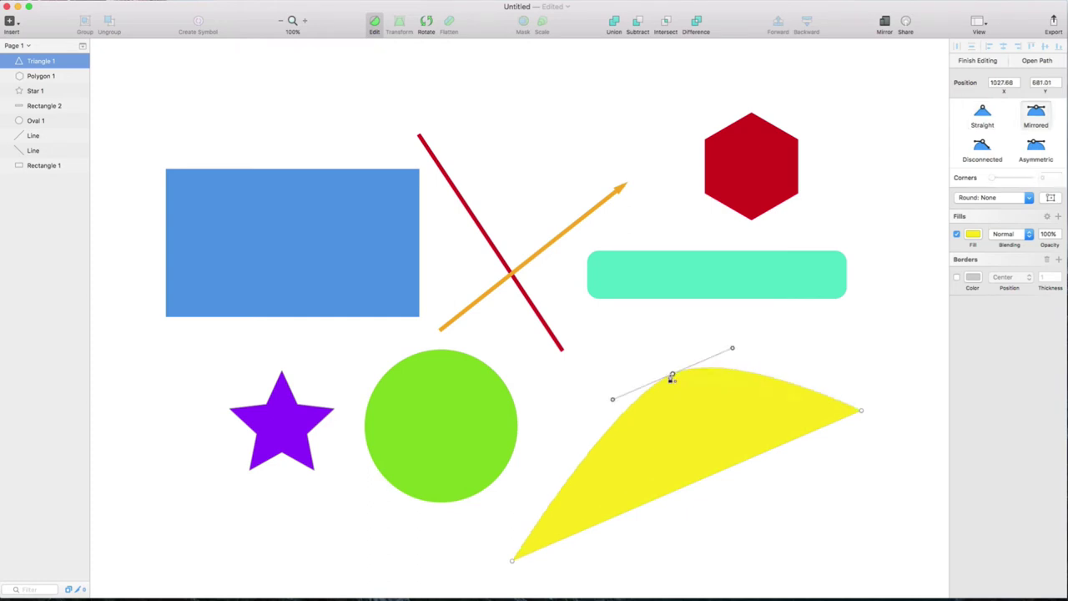
{"action": "left_click_drag", "start_coordinate": [732, 348], "coordinate": [805, 331]}
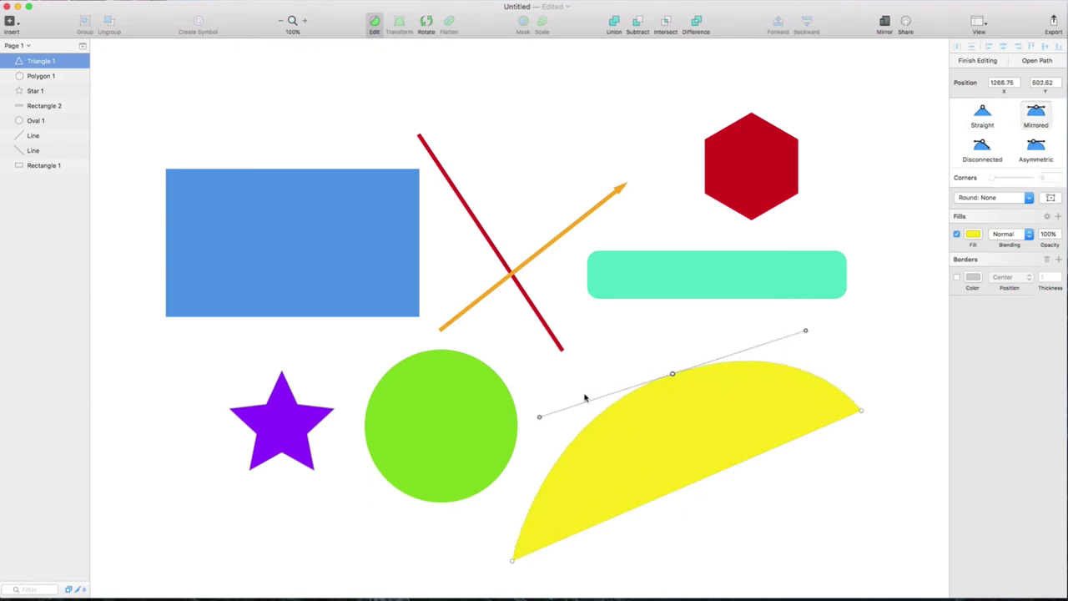
{"action": "left_click_drag", "start_coordinate": [539, 416], "coordinate": [567, 410]}
{"action": "left_click", "coordinate": [672, 376]}
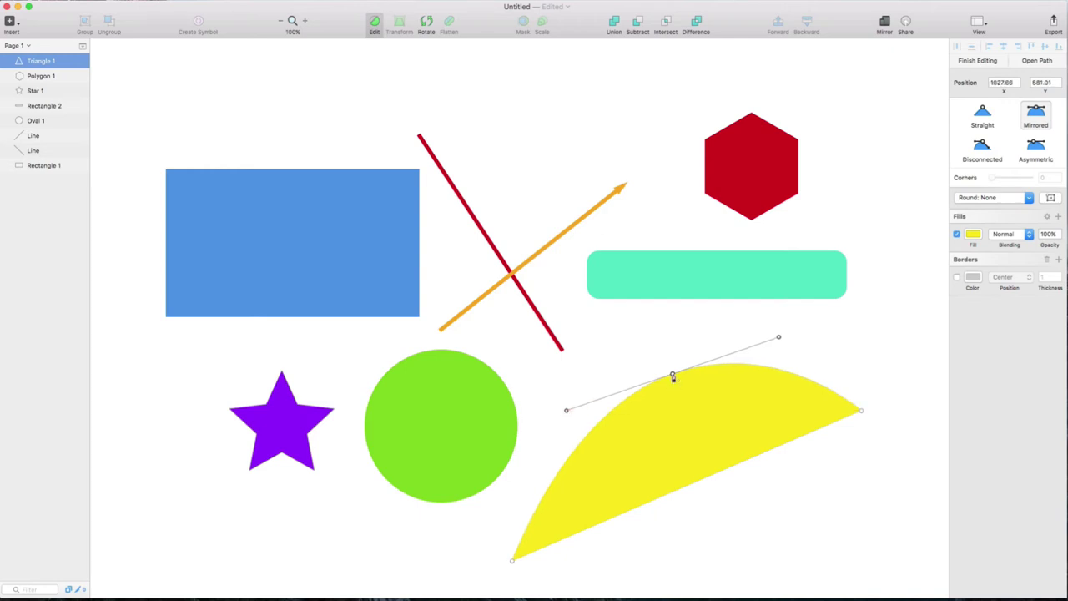
{"action": "double_click", "coordinate": [673, 376]}
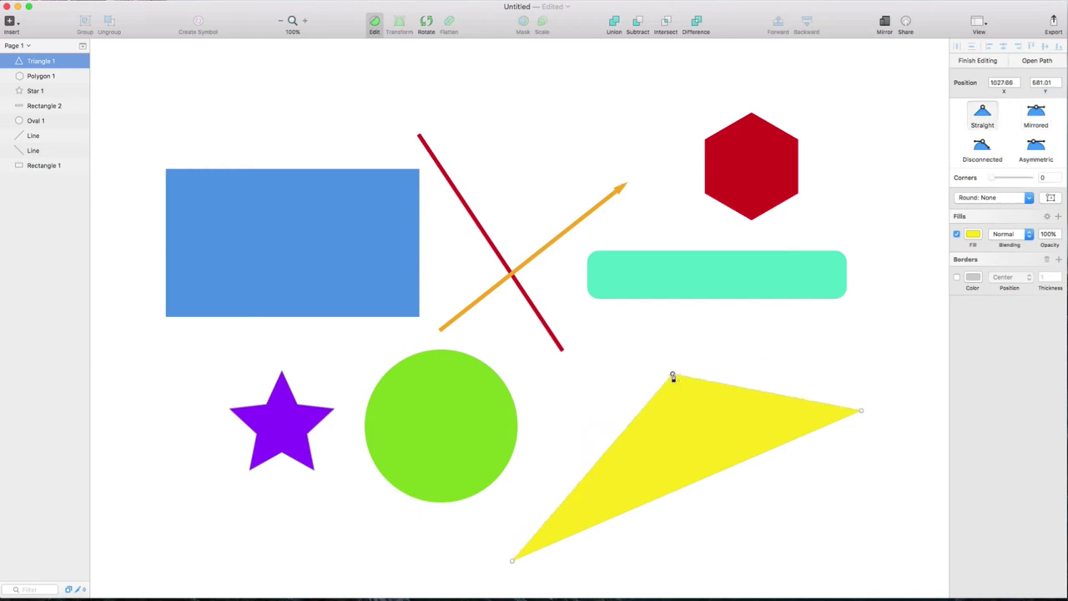
- Move the triangle's lower corner to about X 1229, Y 914 and its right corner to about X 1379, Y 632, and finish editing
{"action": "left_click_drag", "start_coordinate": [512, 560], "coordinate": [783, 563]}
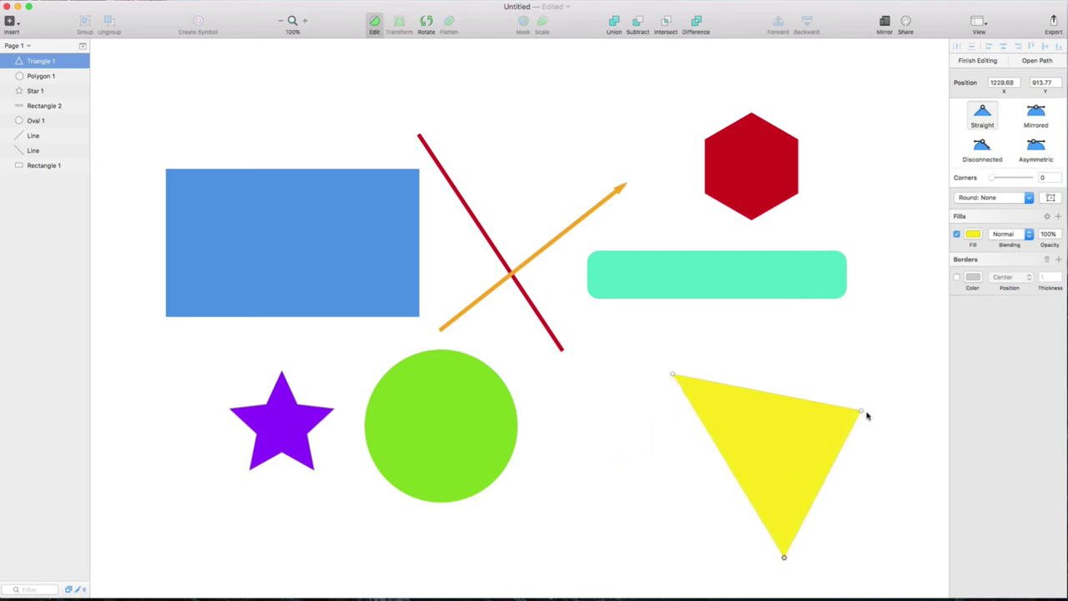
{"action": "left_click_drag", "start_coordinate": [863, 413], "coordinate": [866, 403]}
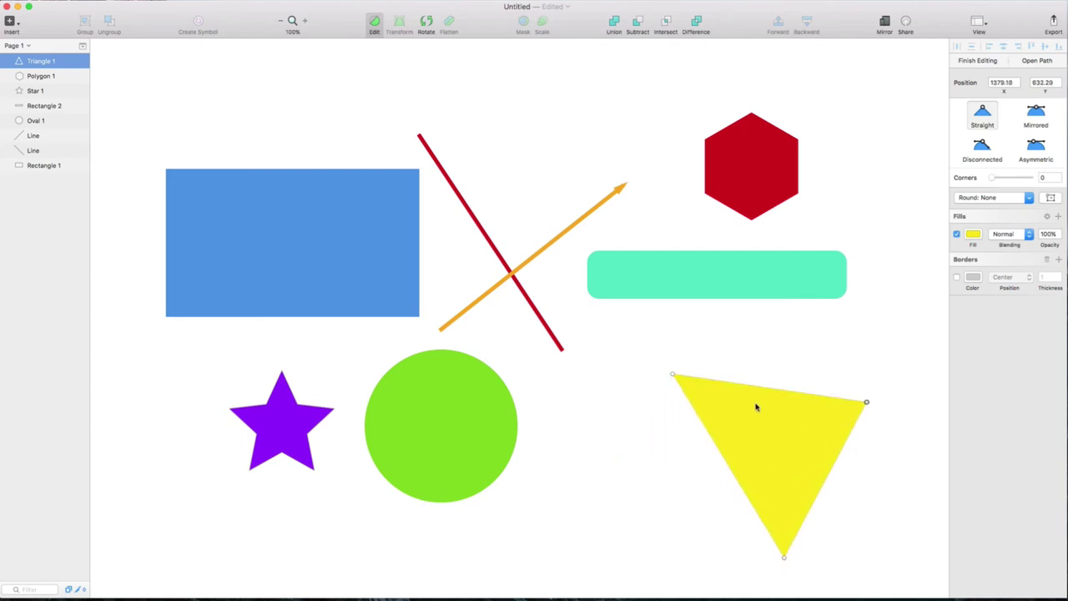
{"action": "key", "text": "Escape"}
- Lower the teal rounded rectangle's upper-left corner to about Y 385 and pull the green circle's right point out to about X 935
{"action": "double_click", "coordinate": [693, 284]}
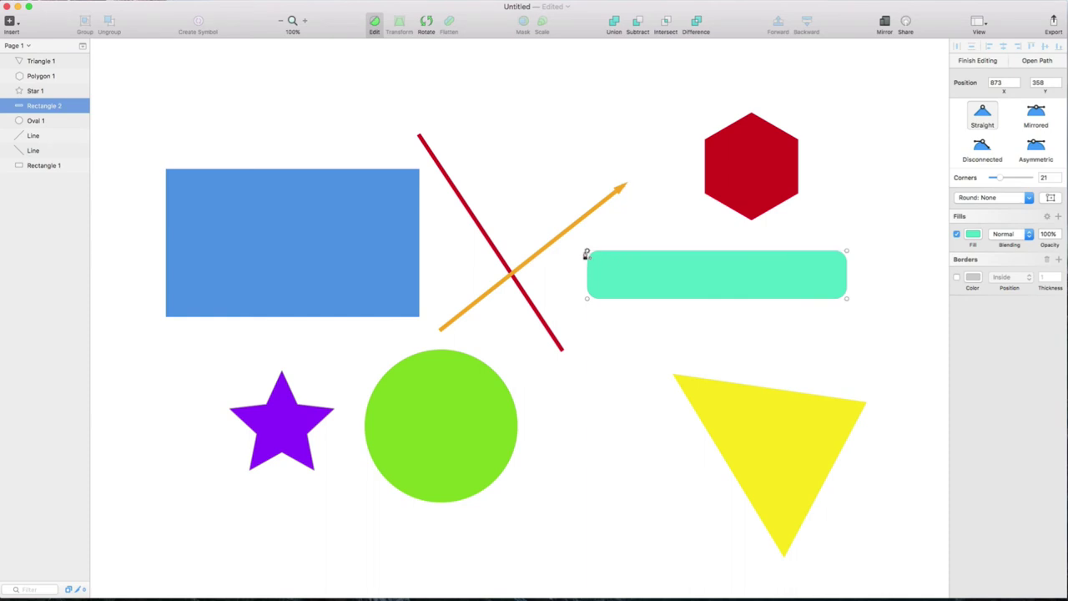
{"action": "mouse_move", "coordinate": [587, 254]}
{"action": "left_mouse_down"}
{"action": "mouse_move", "coordinate": [542, 222]}
{"action": "mouse_move", "coordinate": [587, 267]}
{"action": "left_mouse_up"}
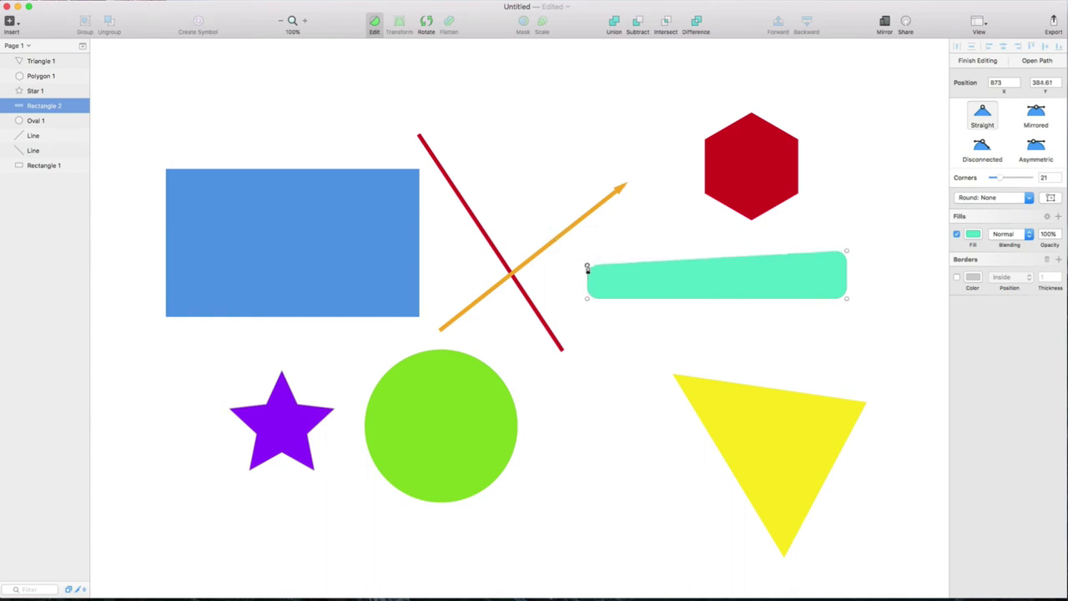
{"action": "double_click", "coordinate": [423, 435]}
{"action": "left_click_drag", "start_coordinate": [517, 427], "coordinate": [621, 429]}
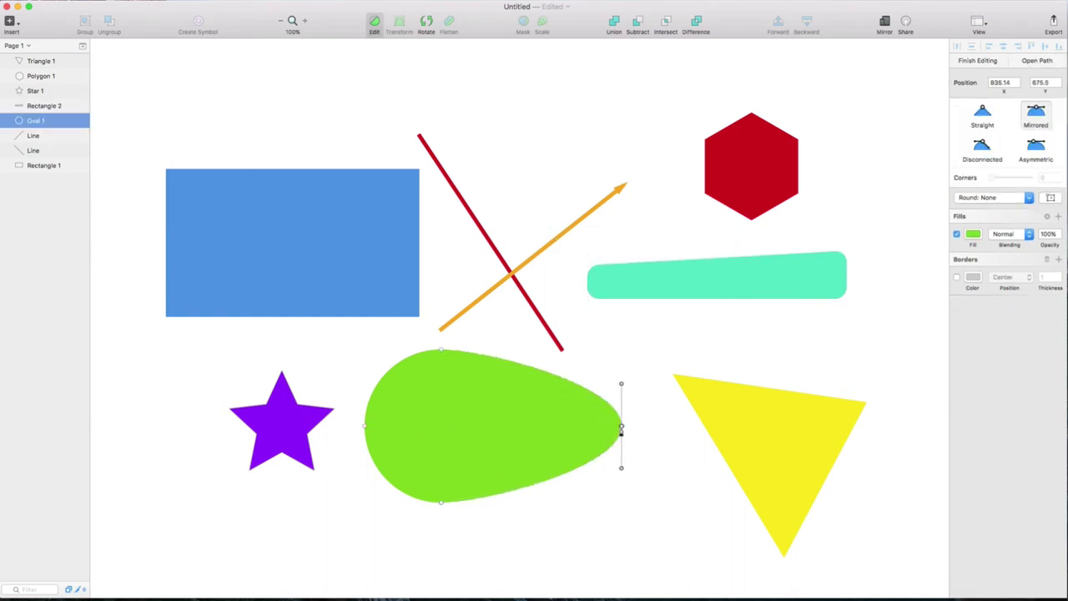
- Move the blue rectangle's upper-right corner to about X 678, Y 93 and finish editing its points
{"action": "double_click", "coordinate": [302, 240]}
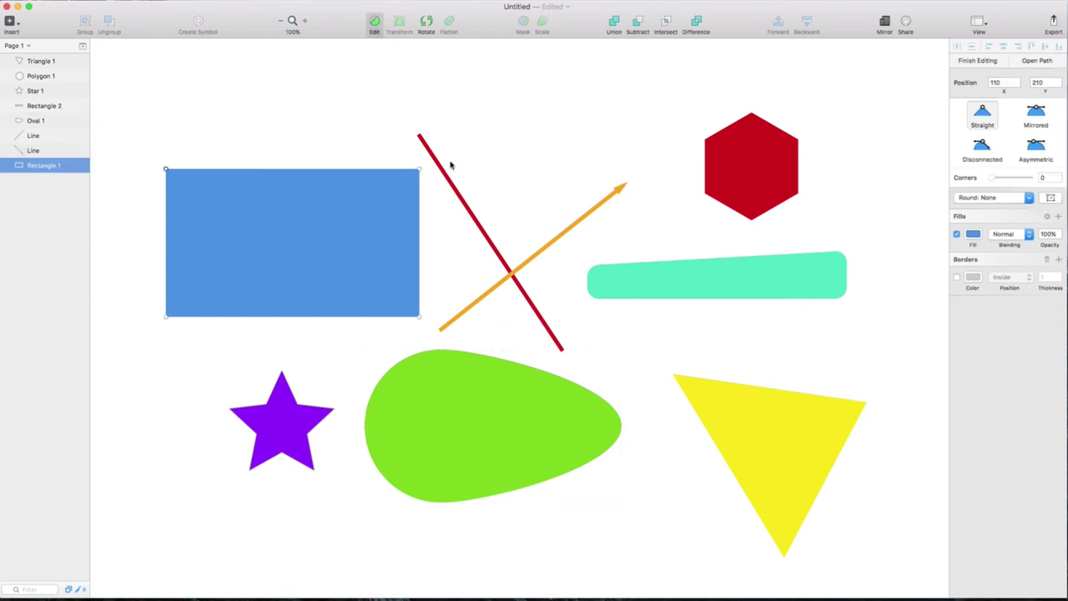
{"action": "left_click_drag", "start_coordinate": [419, 169], "coordinate": [479, 107]}
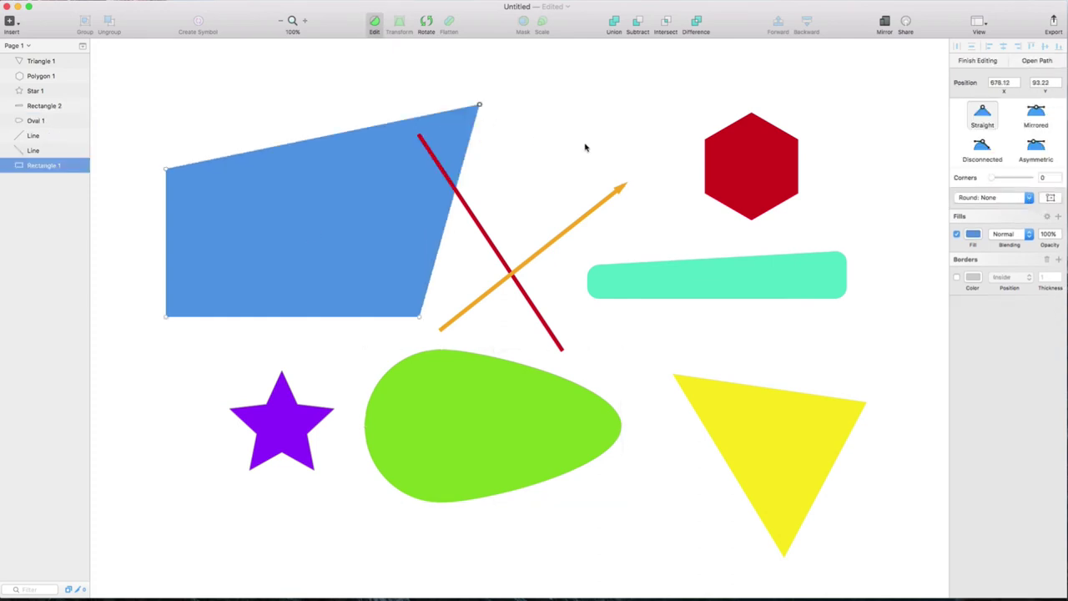
{"action": "key", "text": "Escape"}
{"action": "key", "text": "Escape"}
- Shift the red line slightly right and down, and move the yellow triangle up to about X 1013, Y 501
{"action": "left_click", "coordinate": [491, 239]}
{"action": "left_click_drag", "start_coordinate": [490, 239], "coordinate": [526, 262]}
{"action": "left_click_drag", "start_coordinate": [765, 429], "coordinate": [758, 389]}
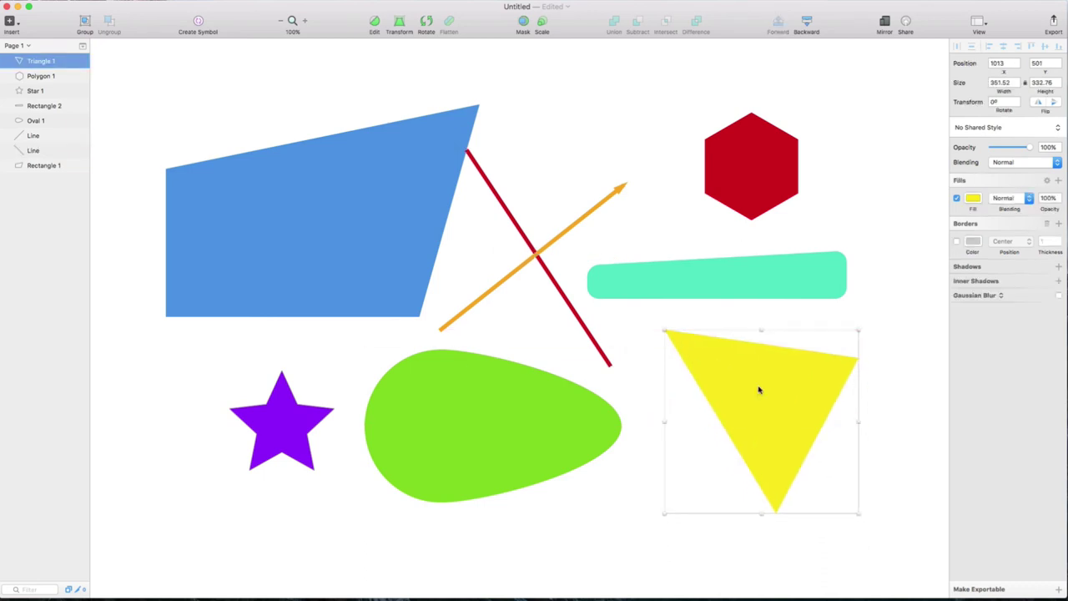
- Paste a copy of the yellow triangle at X 850, Y 621 and move its right corner to about X 1113, Y 433
{"action": "key", "text": "super+v"}
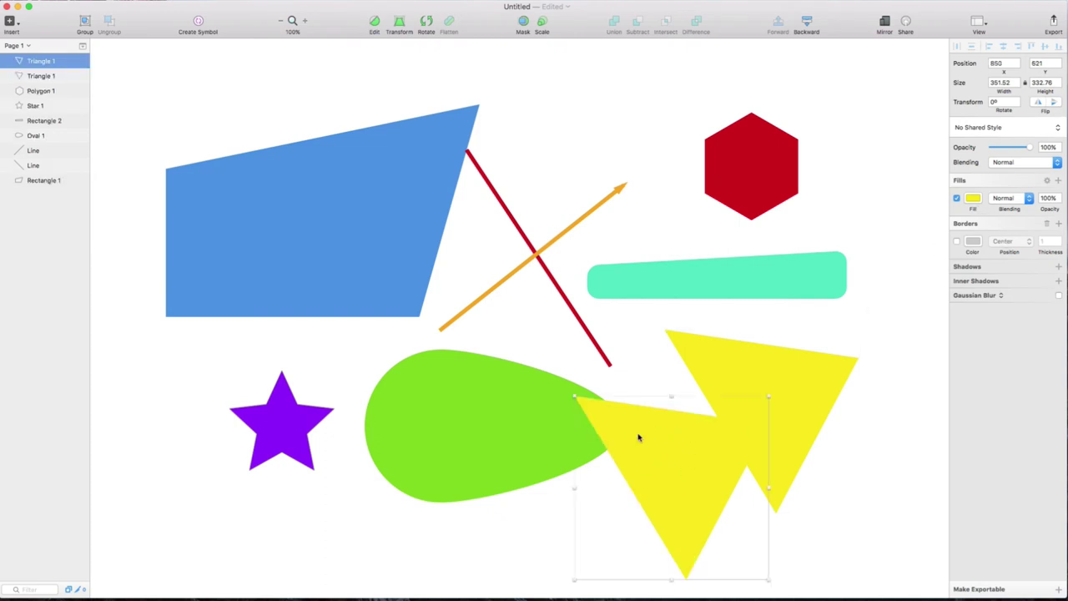
{"action": "double_click", "coordinate": [638, 438]}
{"action": "left_click_drag", "start_coordinate": [768, 427], "coordinate": [720, 293]}
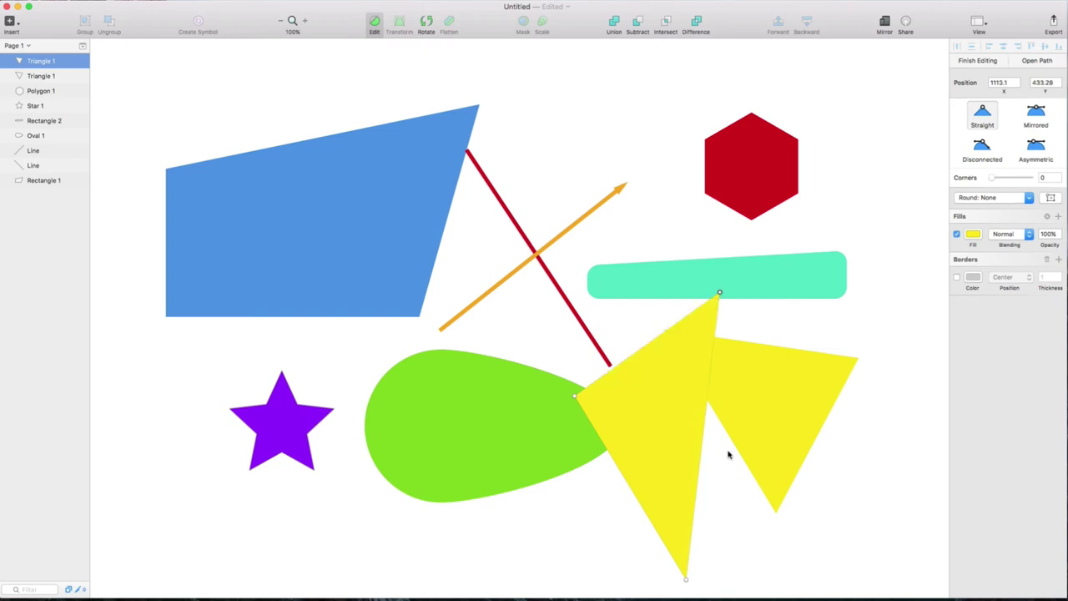
{"action": "key", "text": "Escape"}
- Select both yellow triangles and combine them with Union
{"action": "left_click", "coordinate": [790, 434]}
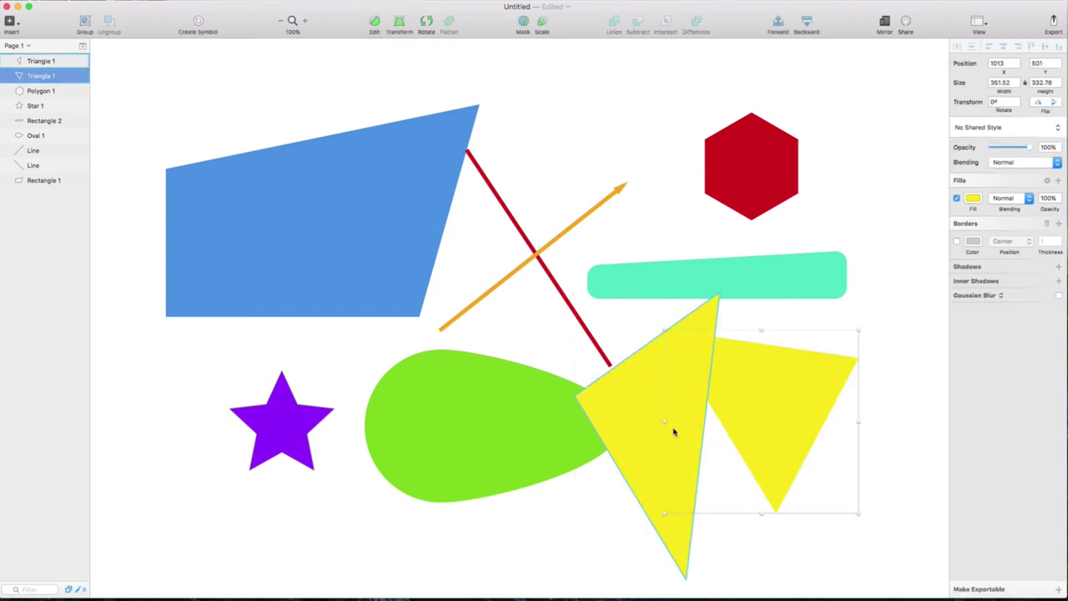
{"action": "left_click", "coordinate": [672, 432], "text": "shift"}
{"action": "left_click", "coordinate": [675, 232]}
{"action": "left_click", "coordinate": [704, 382]}
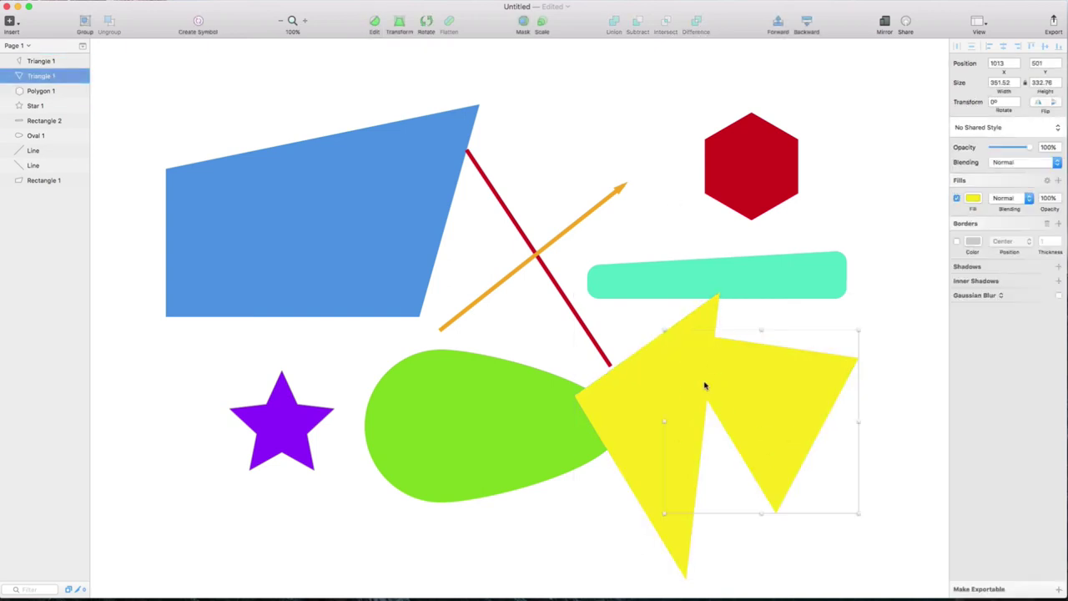
{"action": "left_click", "coordinate": [702, 386]}
{"action": "left_click", "coordinate": [825, 425], "text": "shift"}
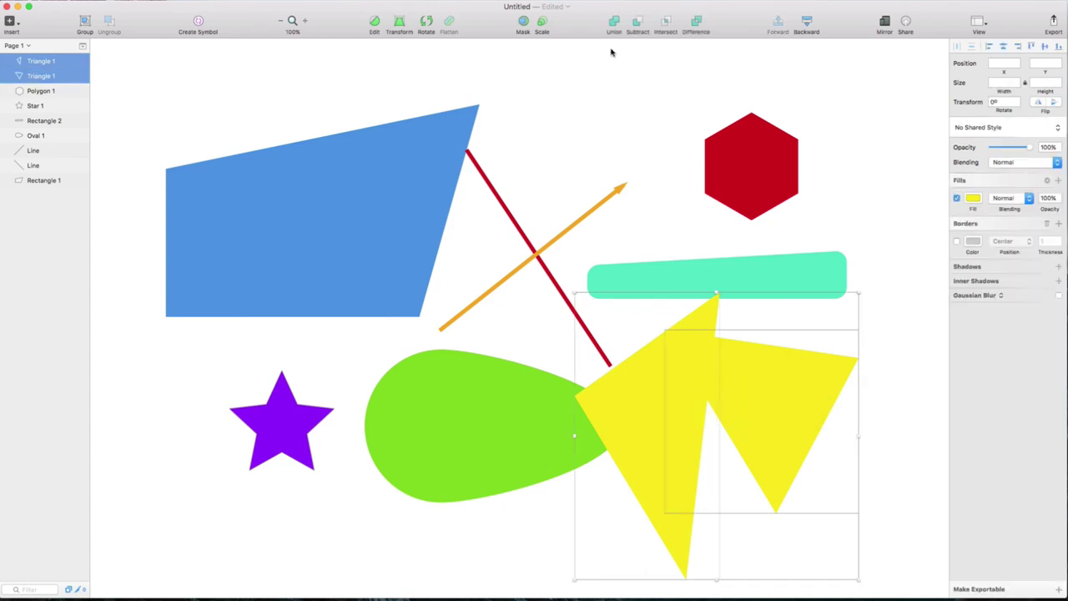
{"action": "left_click", "coordinate": [615, 22]}
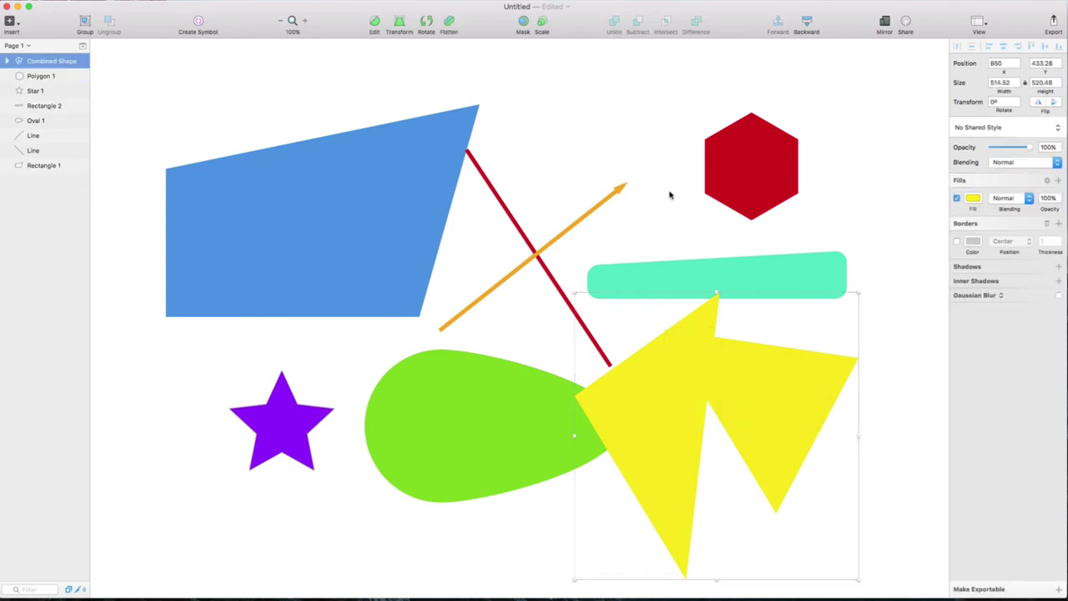
- Expand the combined shape in the layer list and inspect its component triangles
{"action": "left_click", "coordinate": [8, 62]}
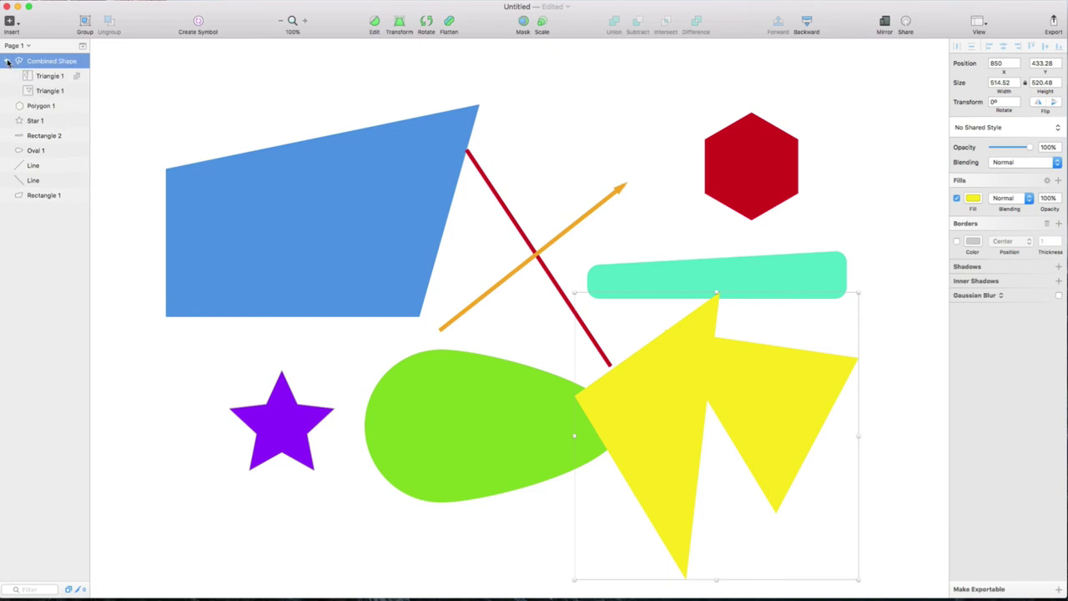
{"action": "left_click", "coordinate": [44, 77]}
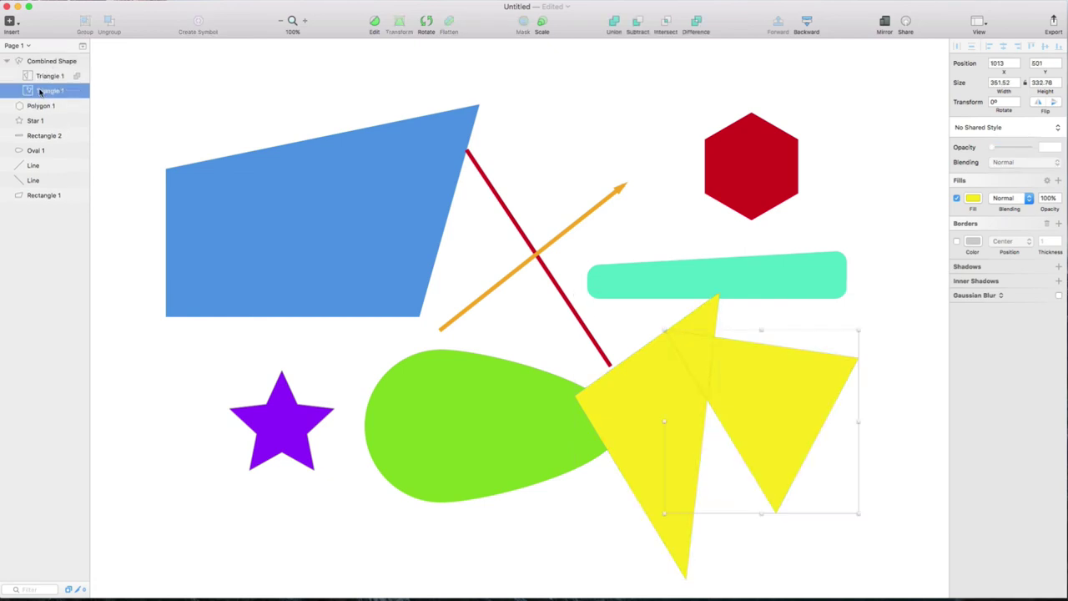
{"action": "left_click", "coordinate": [761, 316]}
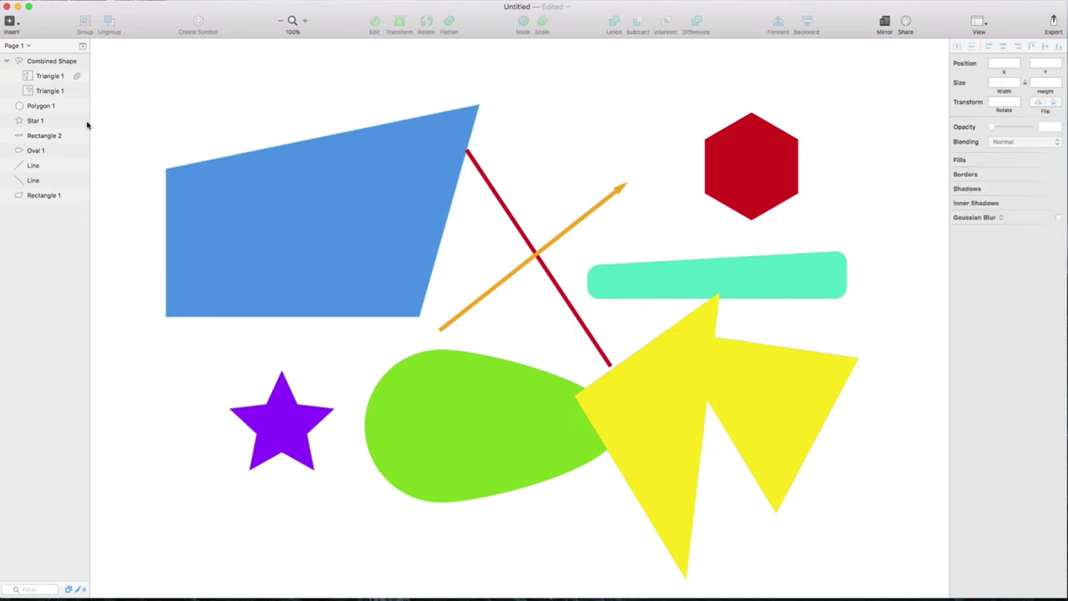
- Within the combined shape, move the left triangle's top corner up and left, onto the teal shape
{"action": "left_click", "coordinate": [54, 76]}
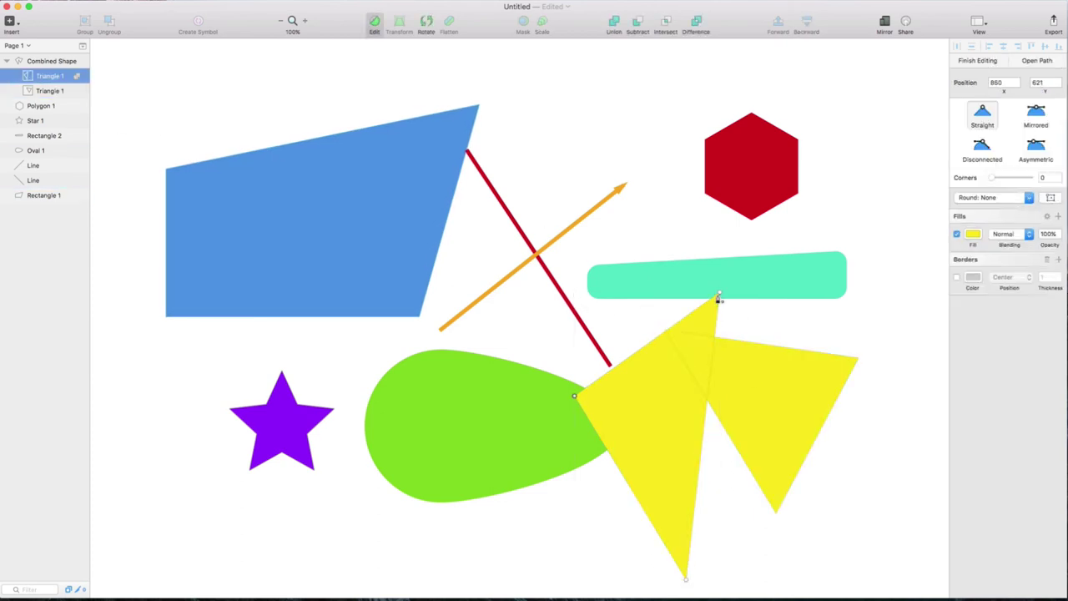
{"action": "left_click_drag", "start_coordinate": [717, 296], "coordinate": [694, 255]}
{"action": "left_click", "coordinate": [680, 329]}
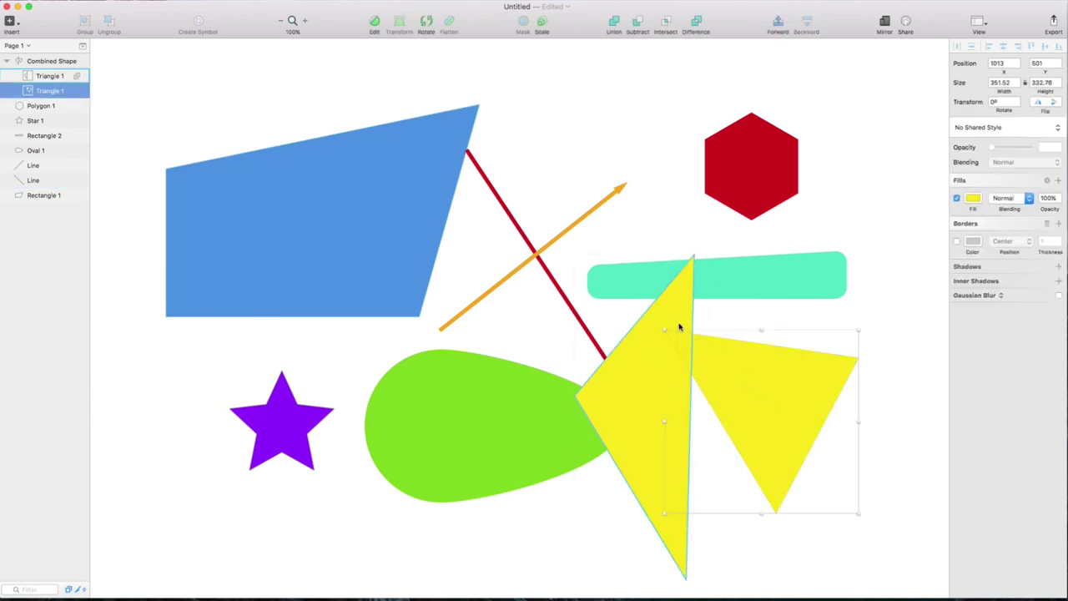
- Move the right triangle's upper-left corner onto the left triangle's leftmost corner, at about X 852, within the combined shape
{"action": "double_click", "coordinate": [737, 353]}
{"action": "left_click", "coordinate": [665, 334]}
{"action": "left_click_drag", "start_coordinate": [664, 333], "coordinate": [575, 396]}
{"action": "left_click", "coordinate": [760, 351]}
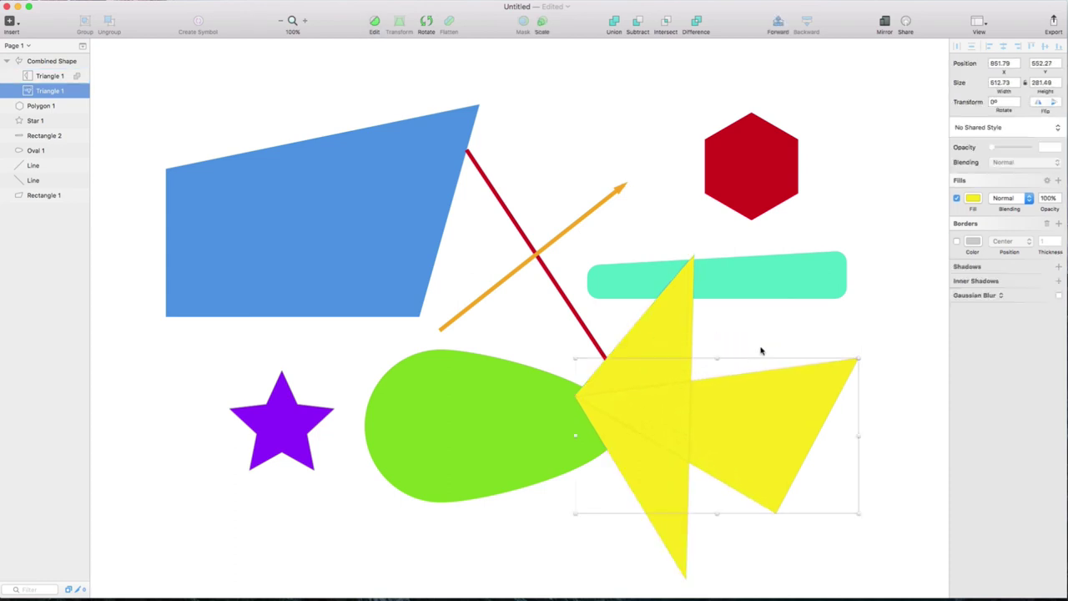
- Move the whole yellow combined shape to about X 913, Y 243 and deselect it
{"action": "left_click", "coordinate": [780, 343]}
{"action": "left_click_drag", "start_coordinate": [777, 422], "coordinate": [804, 374]}
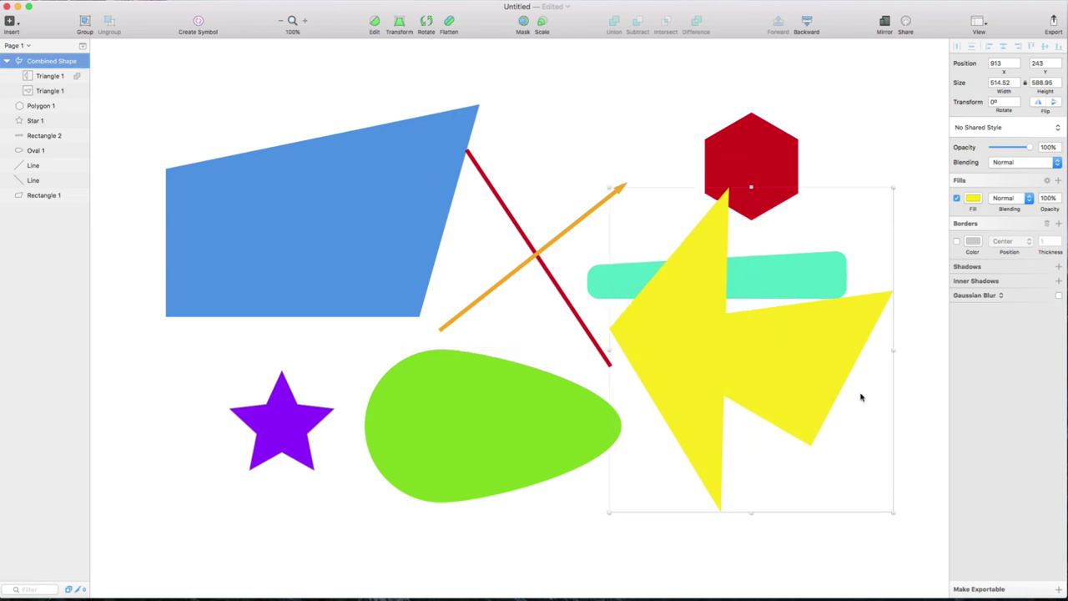
{"action": "left_click", "coordinate": [918, 420]}
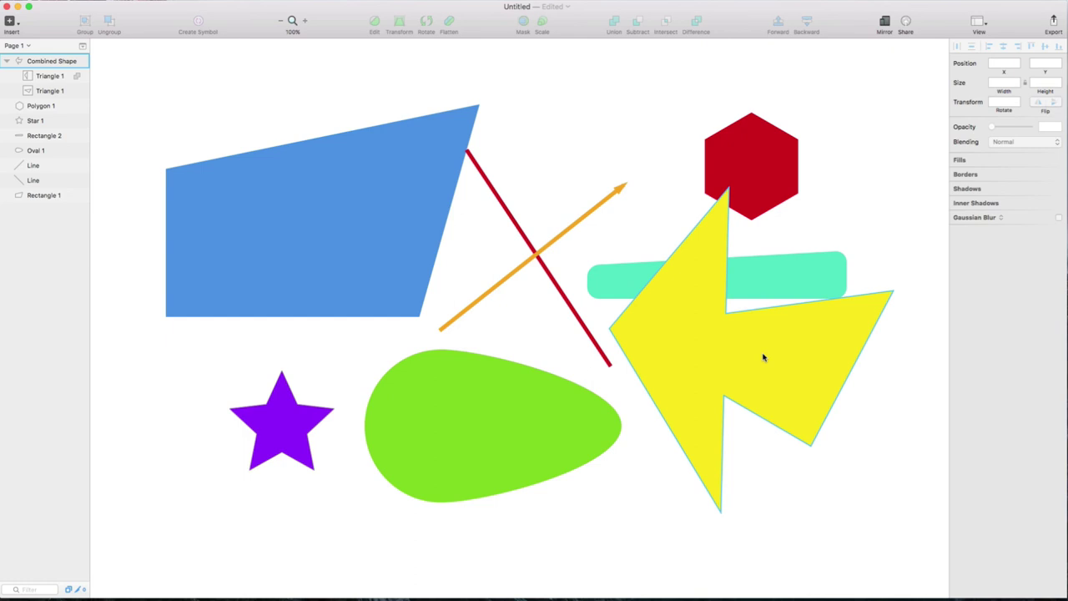
{"action": "left_click", "coordinate": [260, 67]}
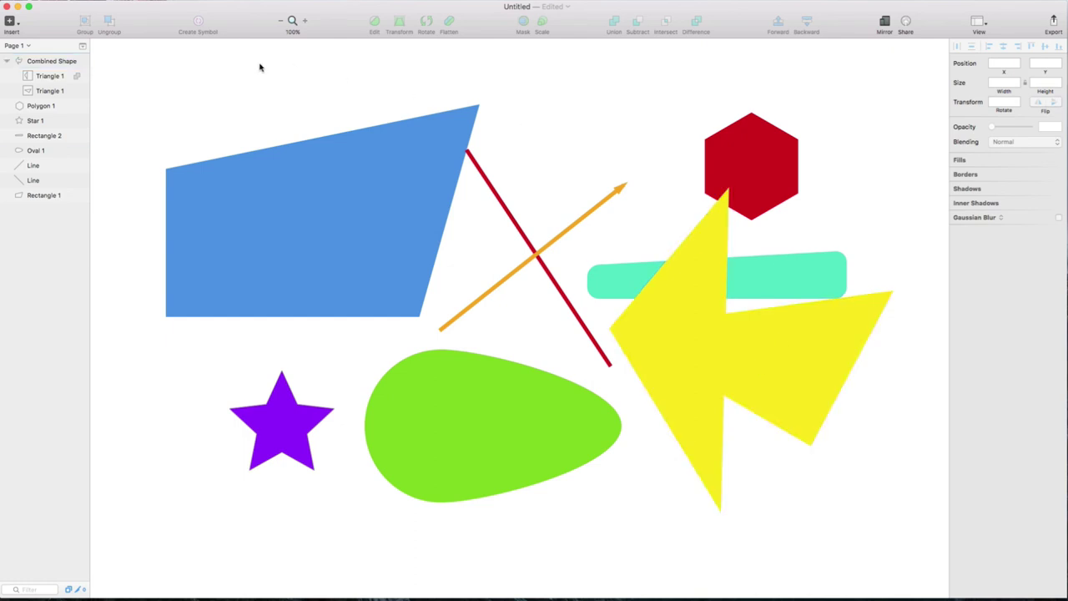